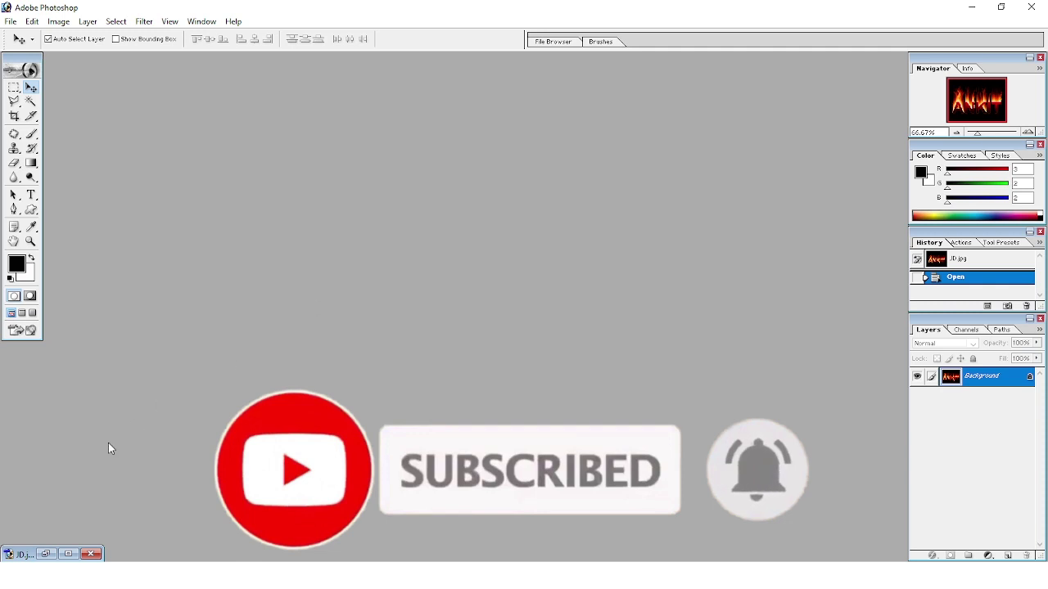
Restore the minimized JD.jpg flaming ANKIT sample and view it at 100%.
{"action": "left_click", "coordinate": [68, 557]}
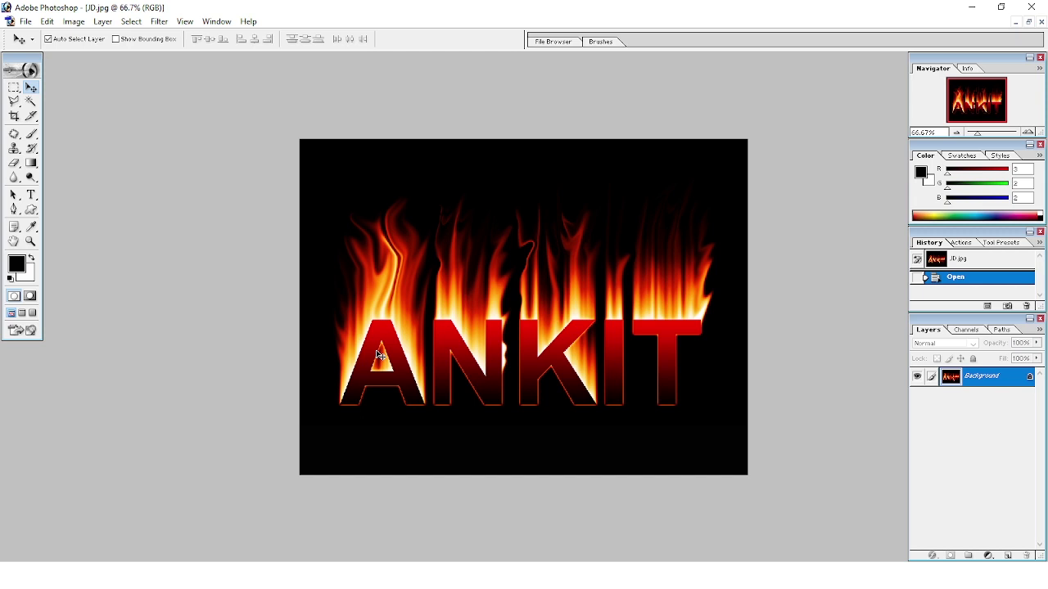
{"action": "key", "text": "ctrl+plus"}
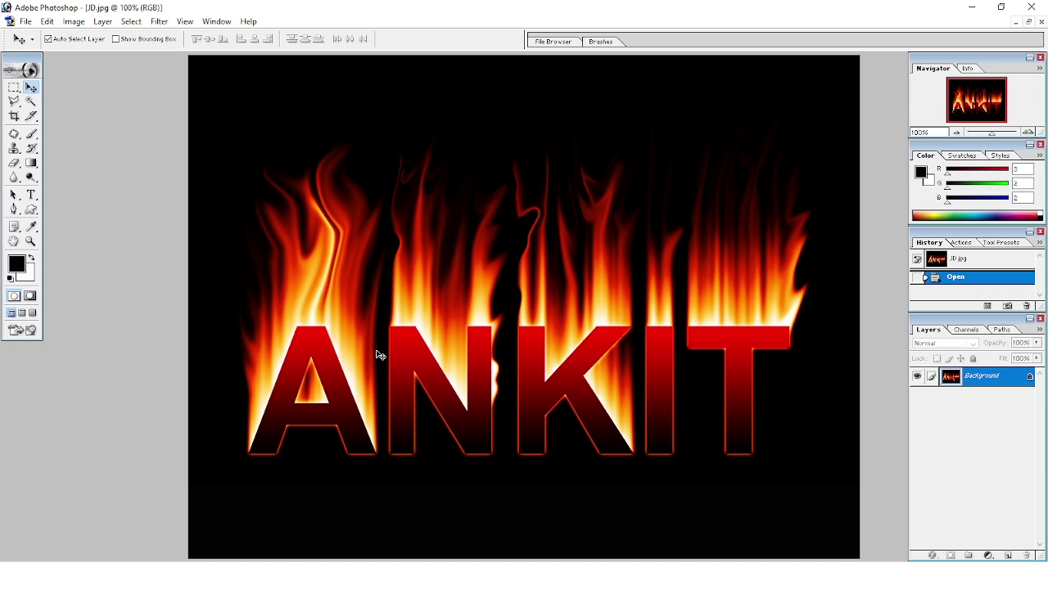
Minimize the sample and create a new document from the 1920 x 1080 HDTV 1080i preset.
{"action": "left_click", "coordinate": [1016, 24]}
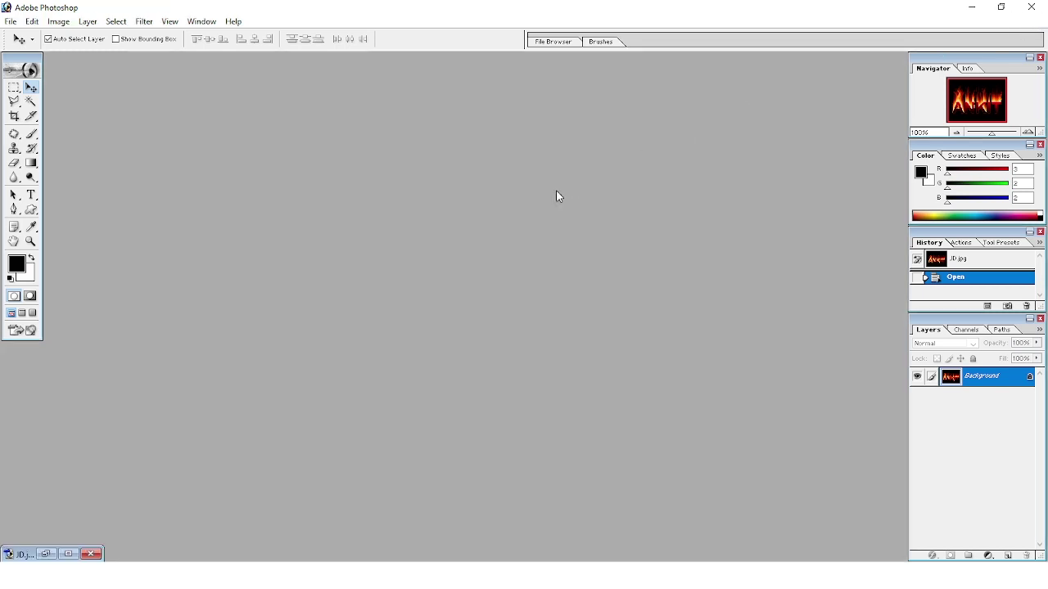
{"action": "key", "text": "ctrl+n"}
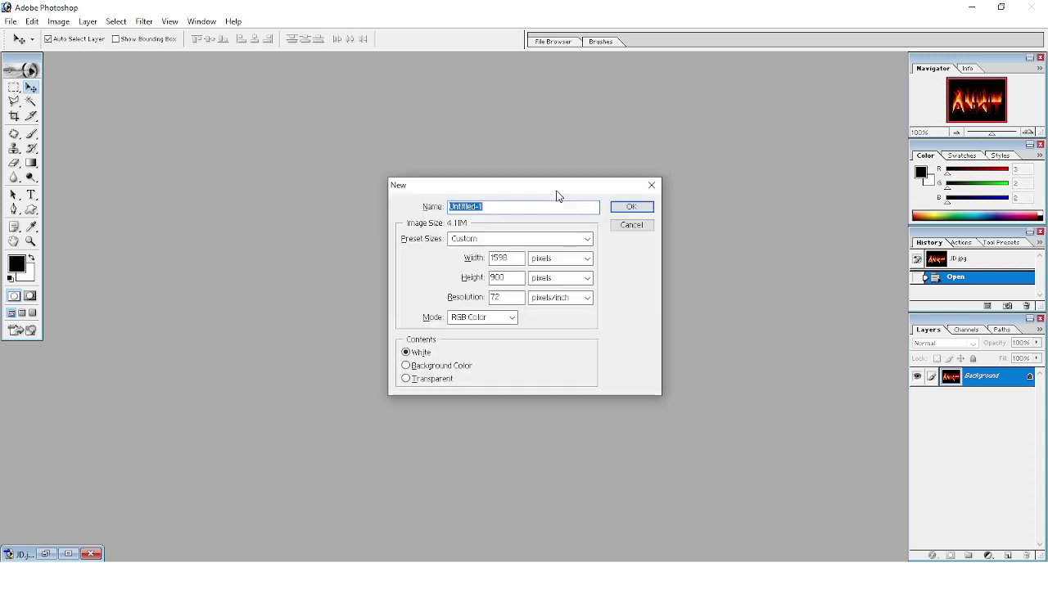
{"action": "left_click", "coordinate": [586, 242]}
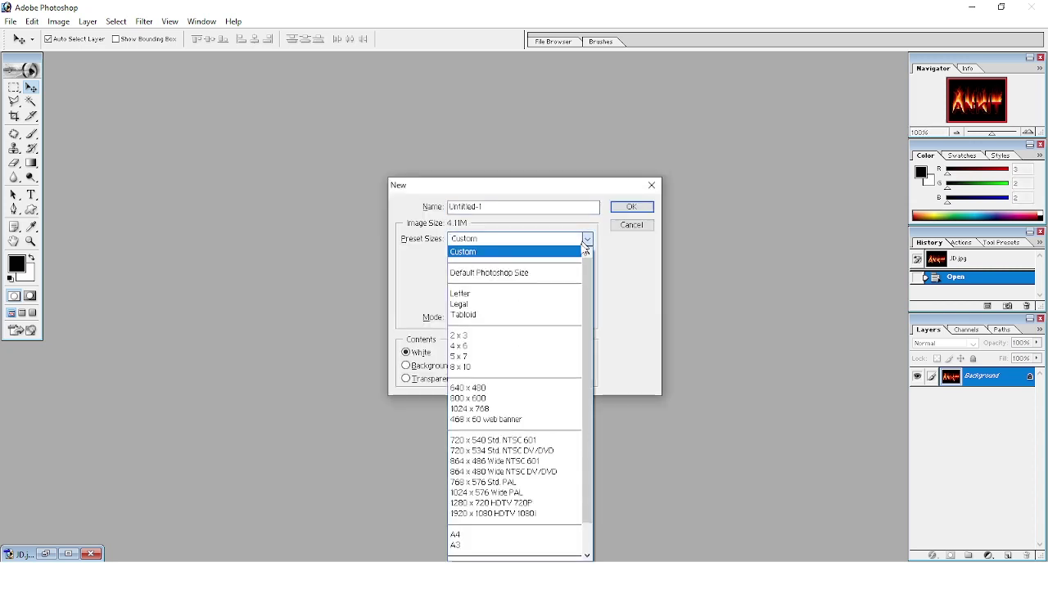
{"action": "left_click", "coordinate": [546, 514]}
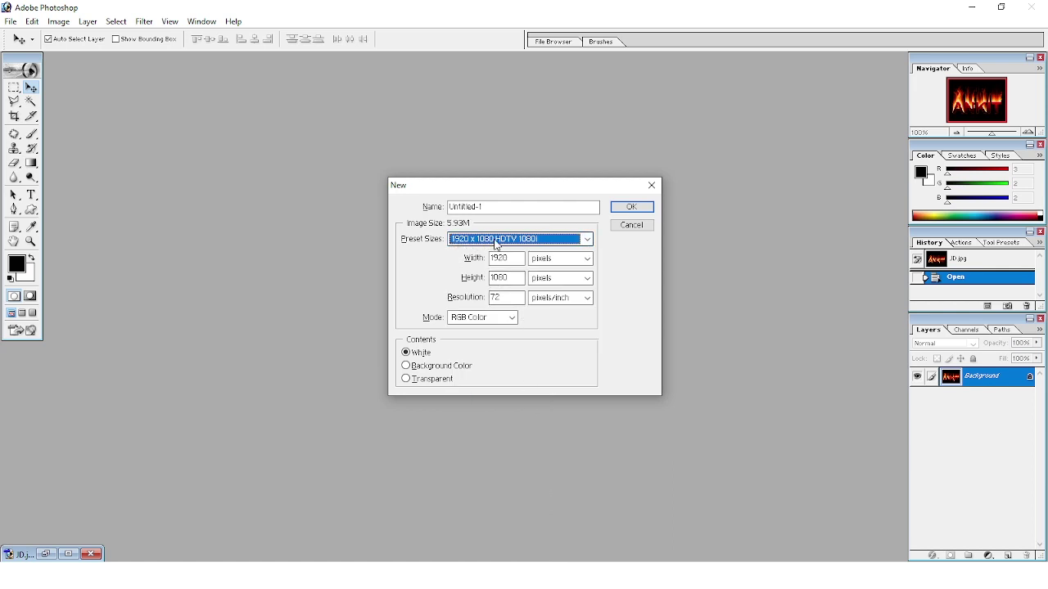
{"action": "left_click", "coordinate": [626, 210]}
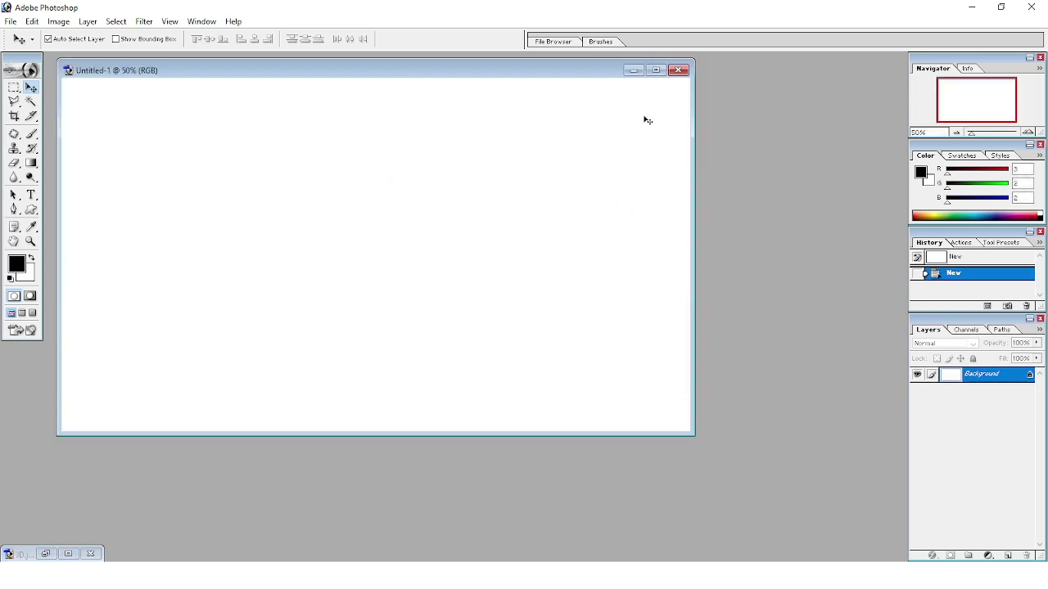
Maximize Untitled-1 and fill its canvas with the black foreground color.
{"action": "left_click", "coordinate": [656, 72]}
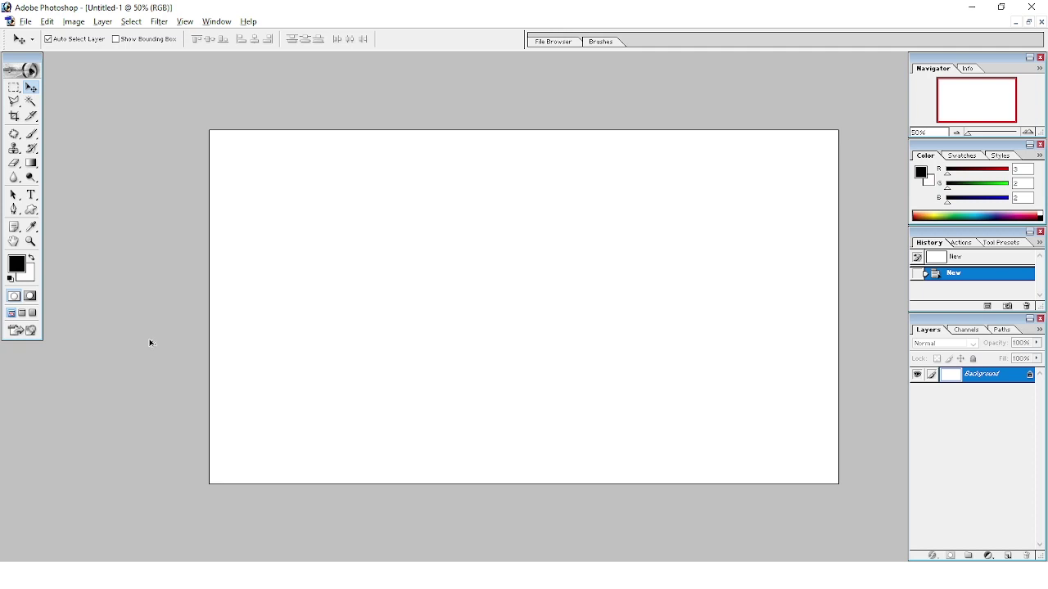
{"action": "key", "text": "alt+BackSpace"}
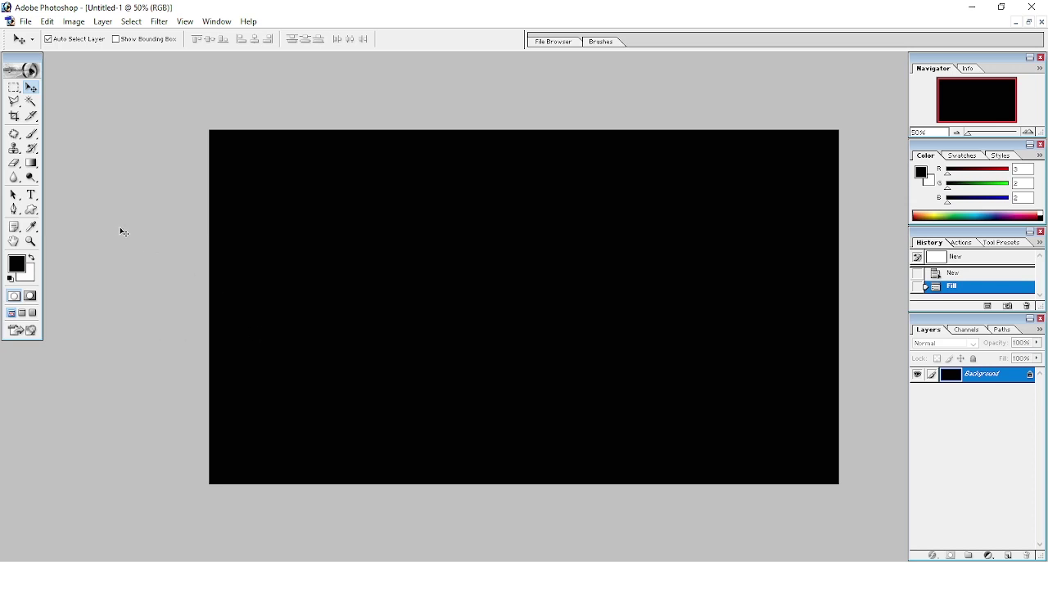
{"action": "left_click", "coordinate": [31, 196]}
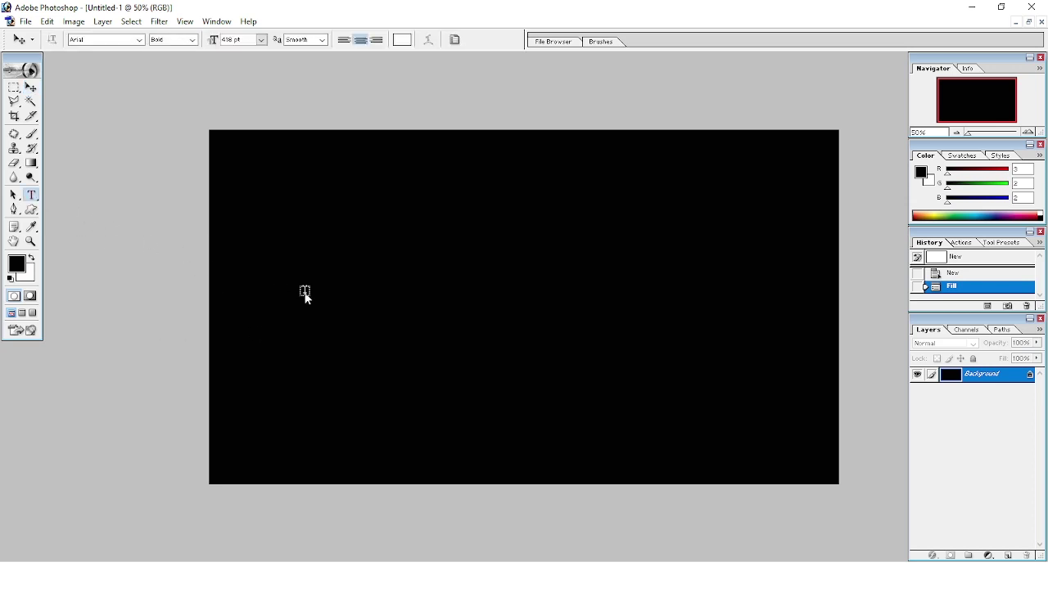
Type ANKIT on the black canvas and drag it to the lower middle.
{"action": "left_click", "coordinate": [254, 316]}
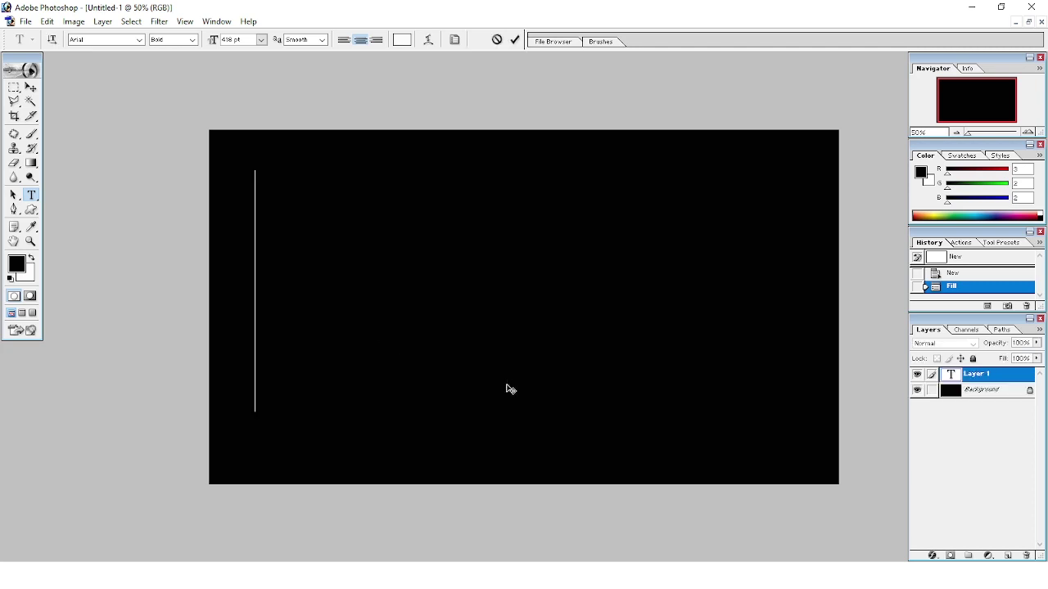
{"action": "type", "text": "ANKIT"}
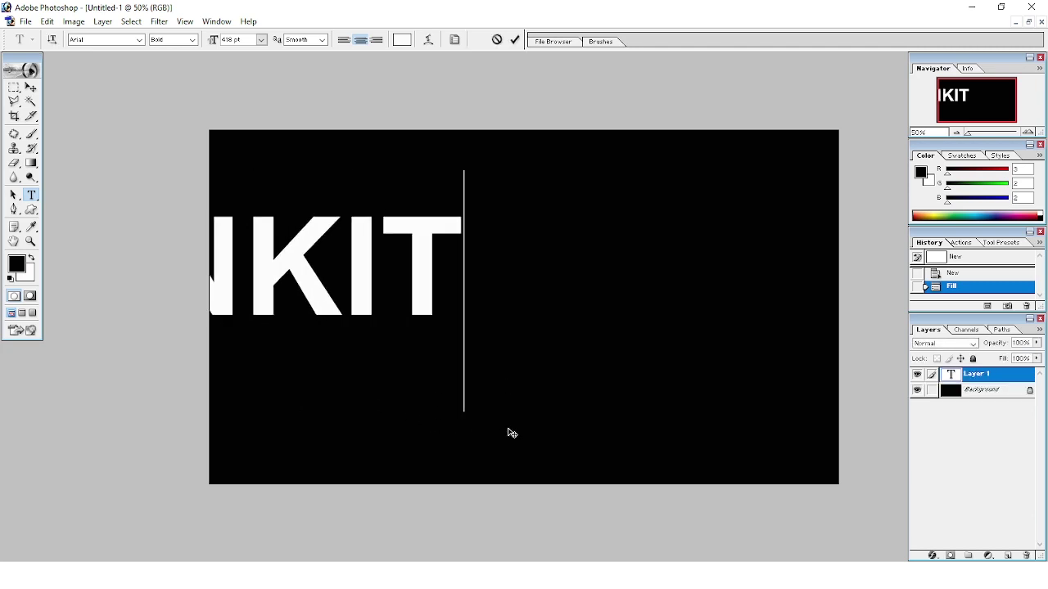
{"action": "mouse_move", "coordinate": [510, 432]}
{"action": "left_mouse_down"}
{"action": "mouse_move", "coordinate": [671, 460]}
{"action": "mouse_move", "coordinate": [799, 561]}
{"action": "left_mouse_up"}
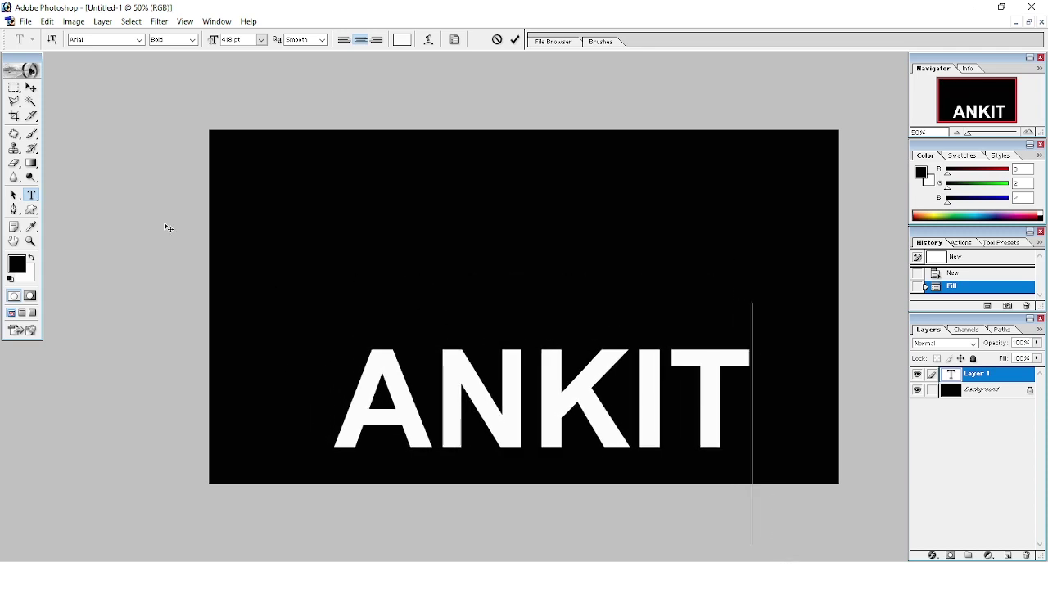
{"action": "left_click", "coordinate": [32, 90]}
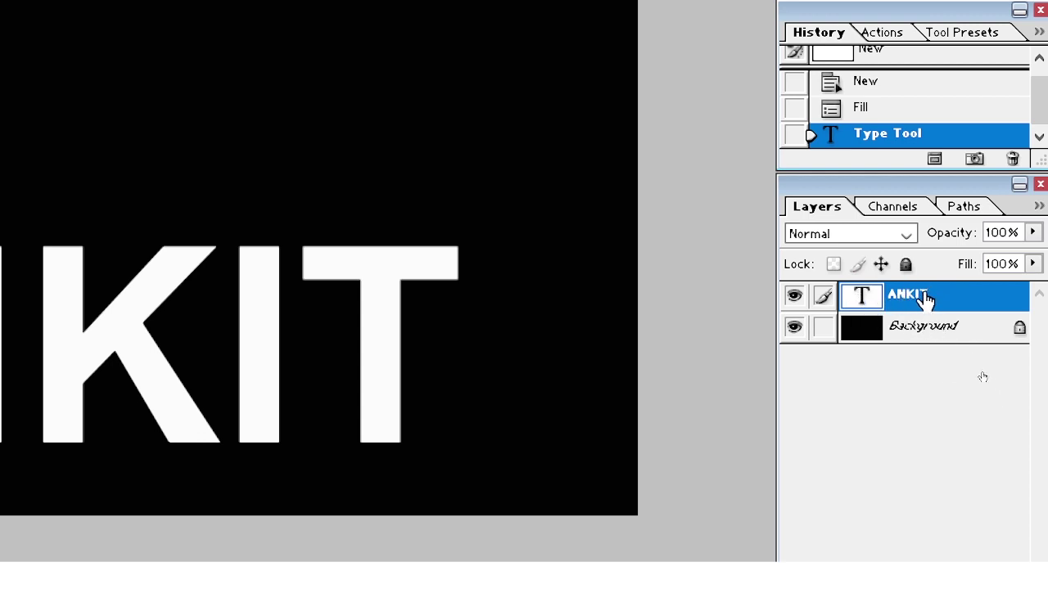
Duplicate the ANKIT layer, hide ANKIT copy, and reselect the original ANKIT layer.
{"action": "key", "text": "ctrl+j"}
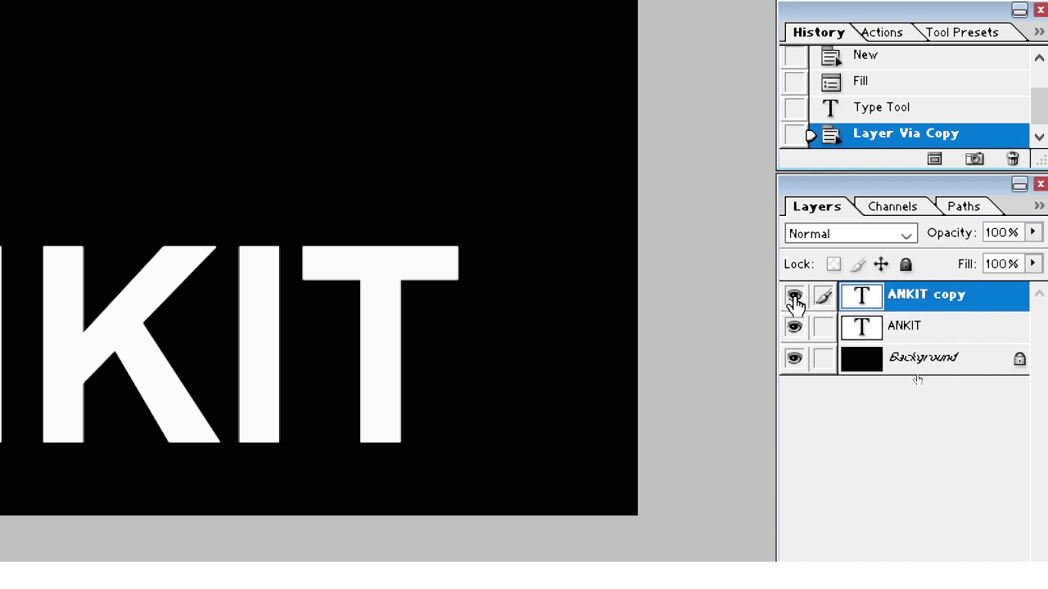
{"action": "left_click", "coordinate": [794, 296]}
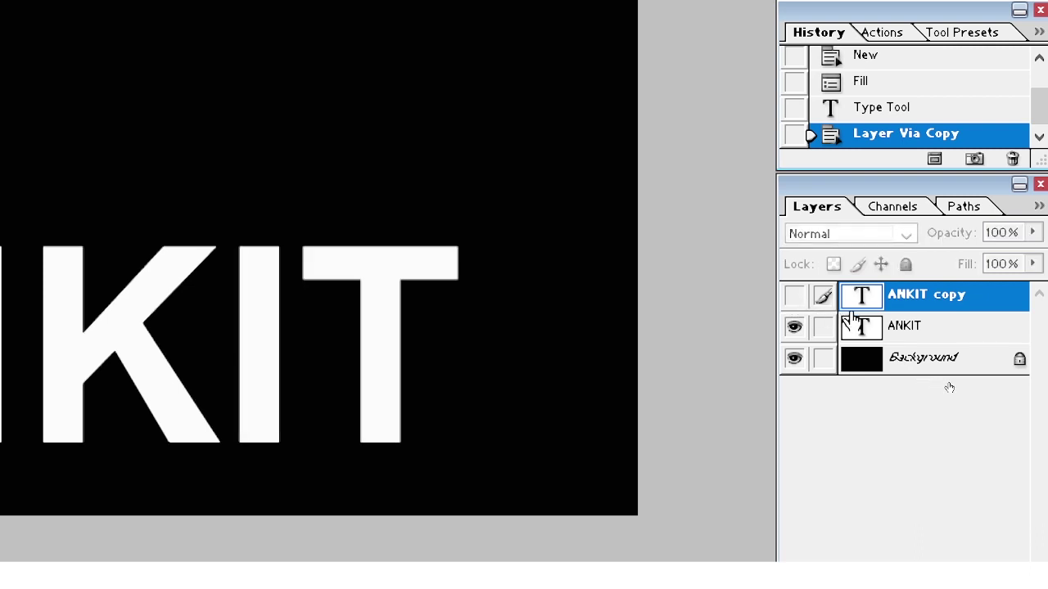
{"action": "left_click", "coordinate": [942, 339]}
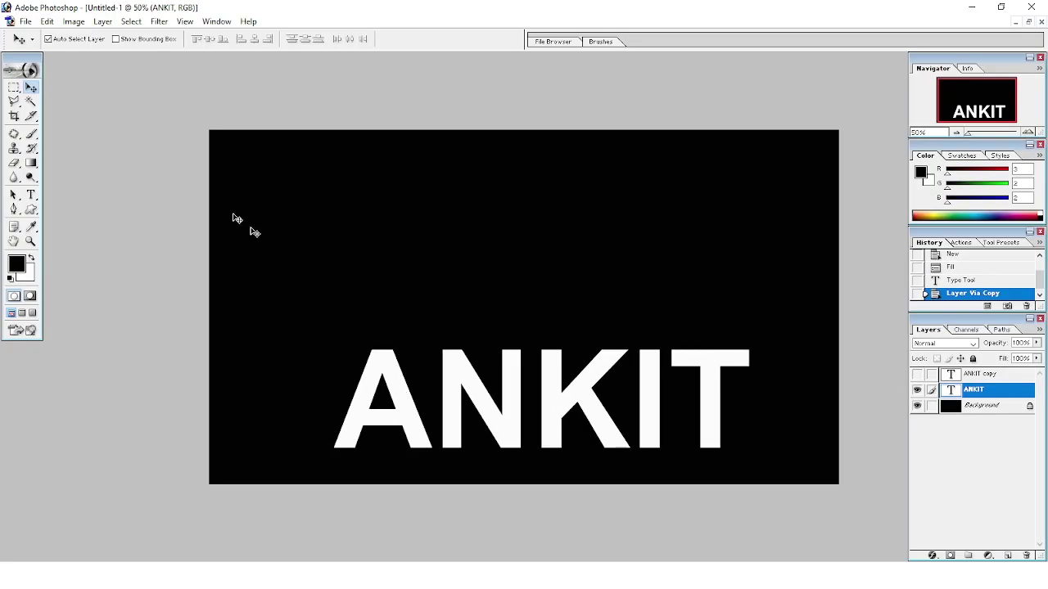
Use Image > Rotate Canvas > 90° CW to turn the ANKIT letters sideways.
{"action": "left_click", "coordinate": [72, 22]}
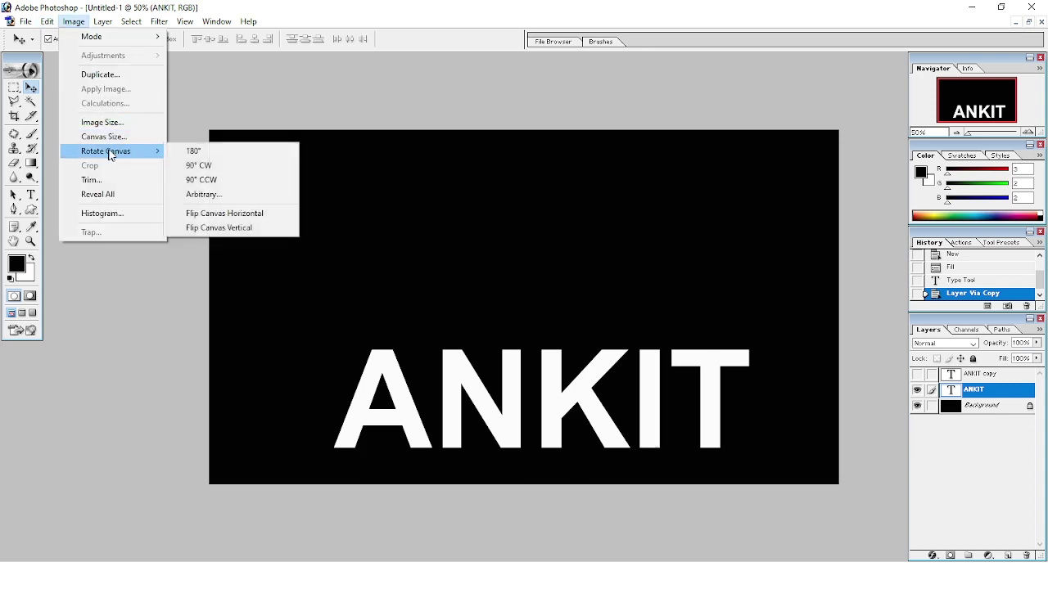
{"action": "mouse_move", "coordinate": [107, 151]}
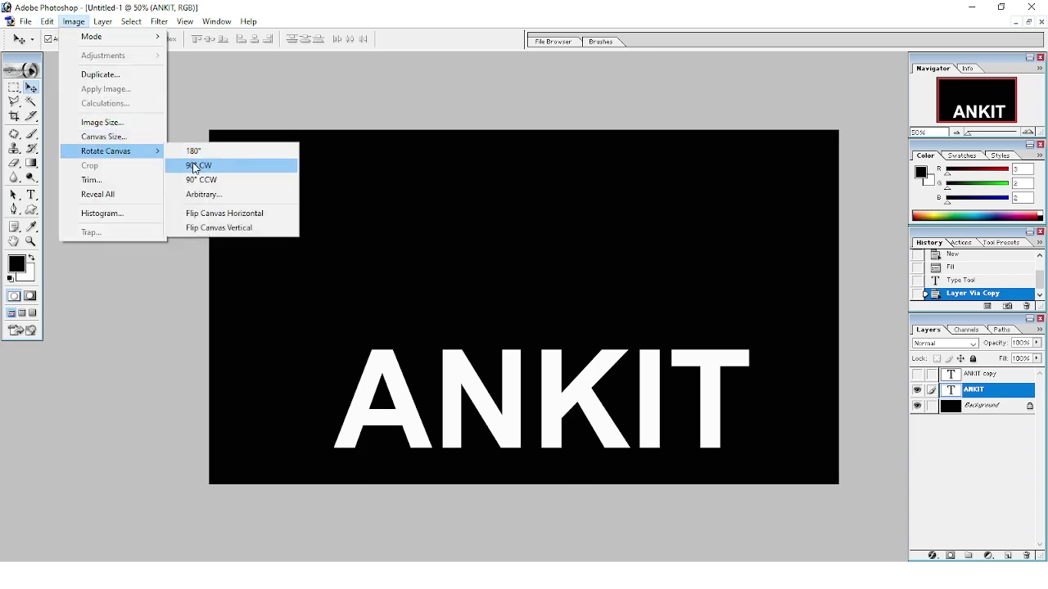
{"action": "left_click", "coordinate": [218, 169]}
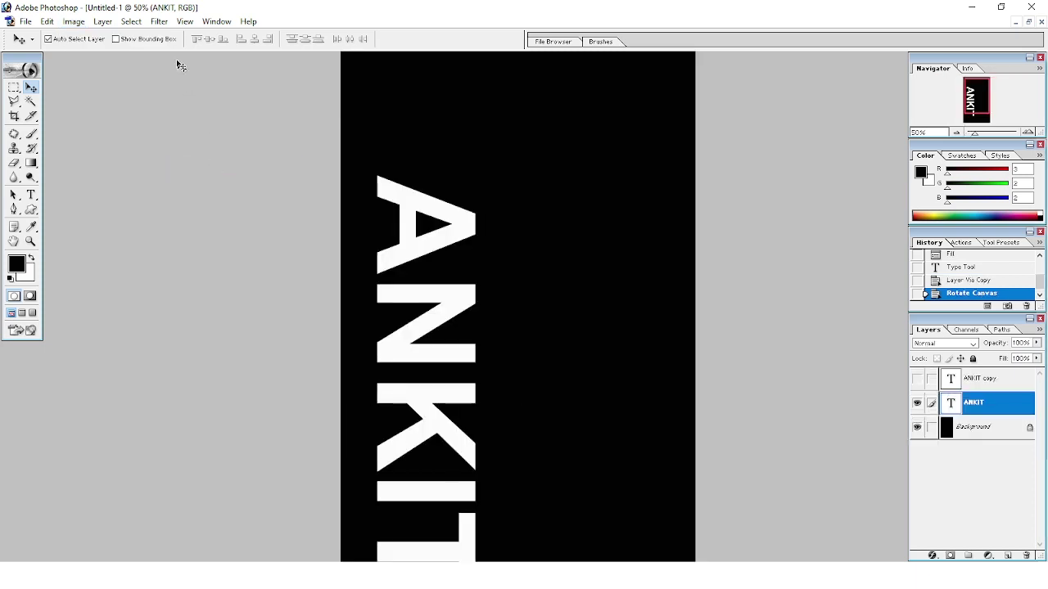
{"action": "left_click", "coordinate": [167, 24]}
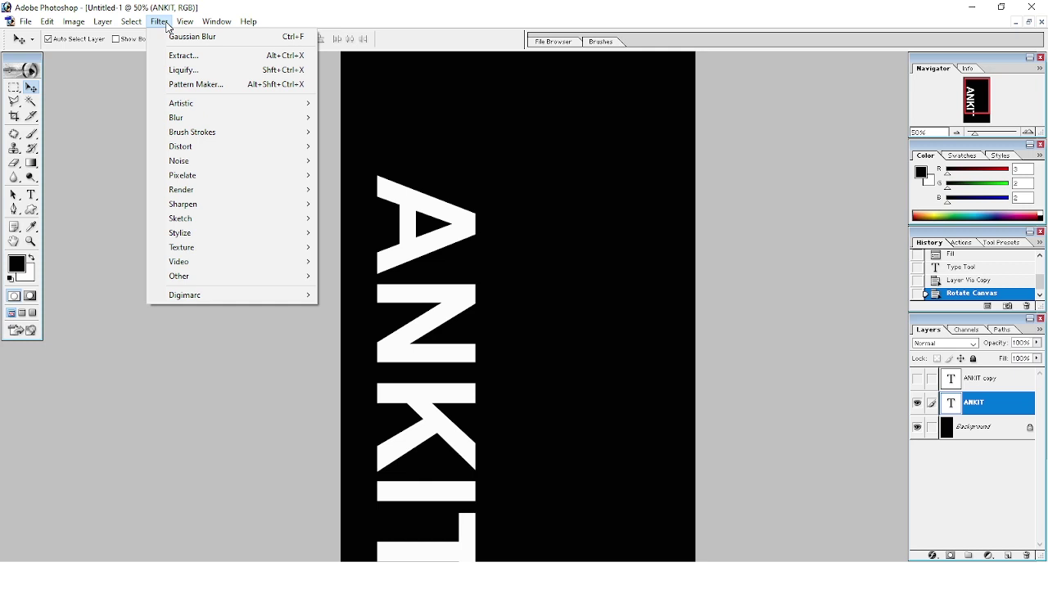
{"action": "mouse_move", "coordinate": [229, 234]}
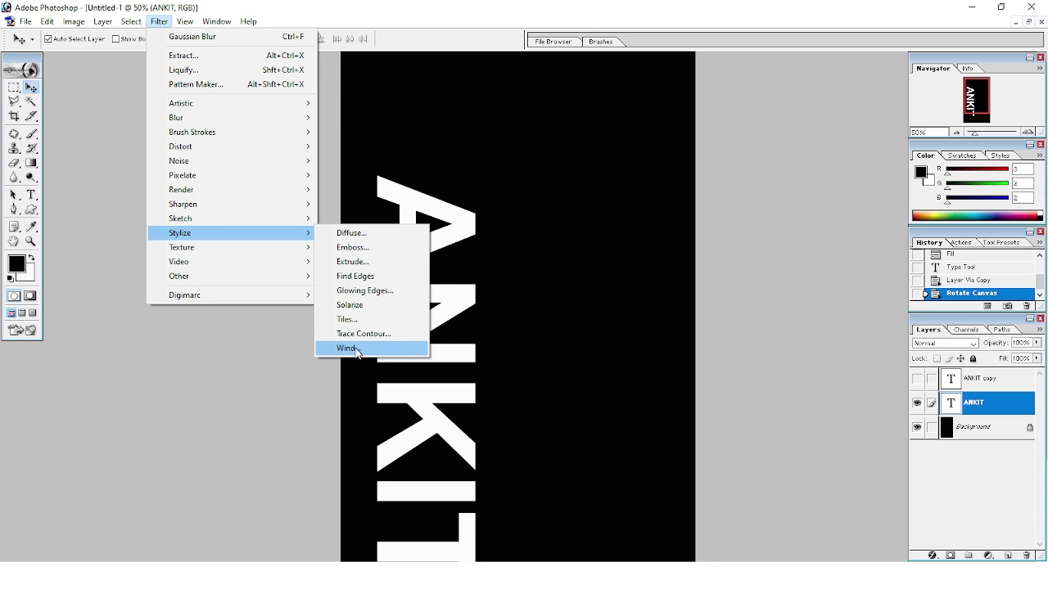
Rasterize ANKIT, apply Wind From the Left, and reapply it three more times.
{"action": "left_click", "coordinate": [360, 356]}
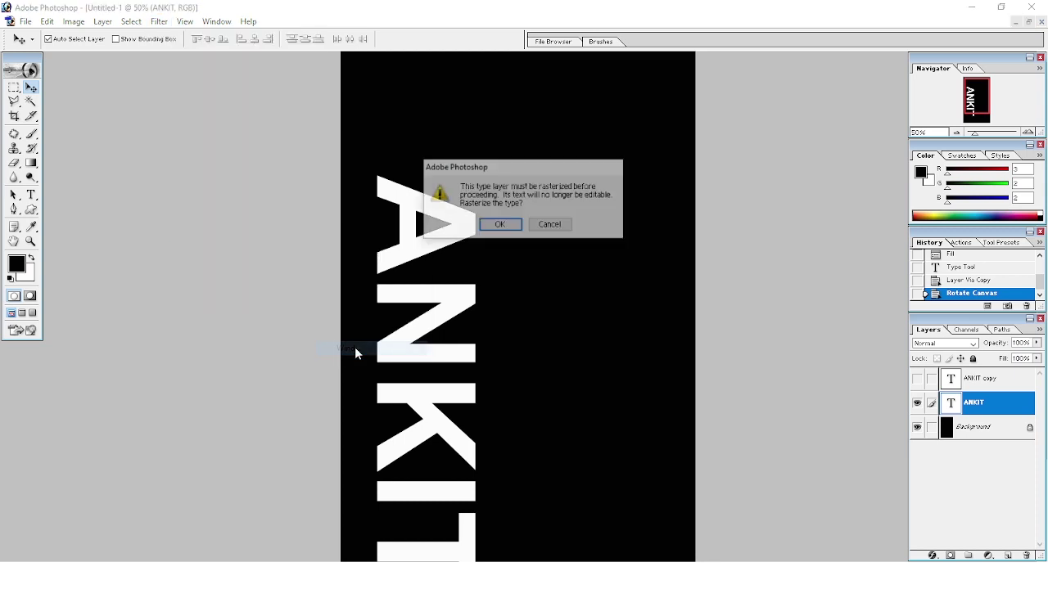
{"action": "left_click", "coordinate": [498, 228]}
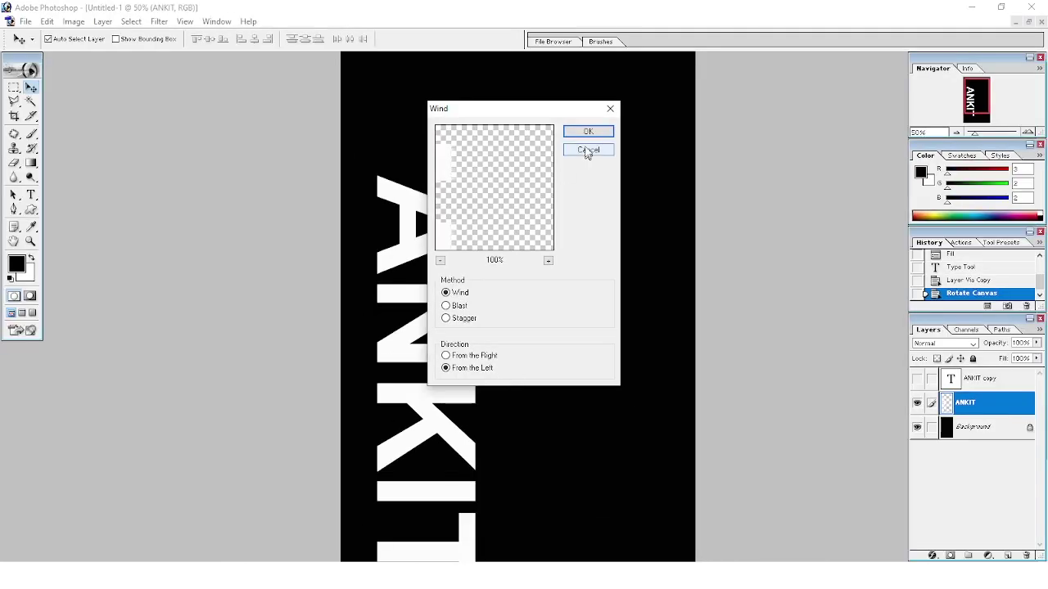
{"action": "left_click", "coordinate": [586, 131]}
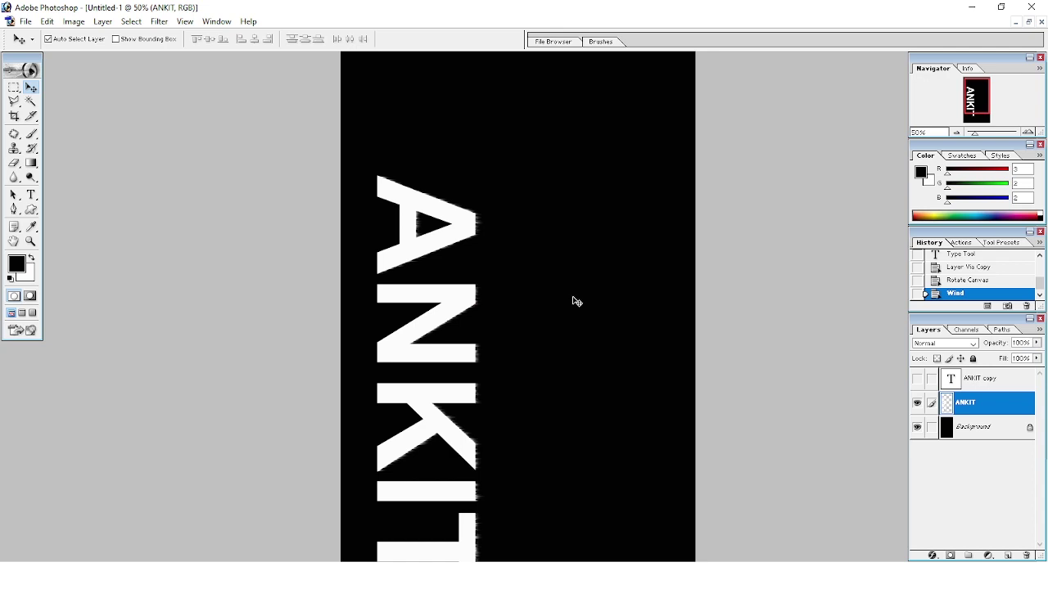
{"action": "key", "text": "ctrl+f"}
{"action": "key", "text": "ctrl+f"}
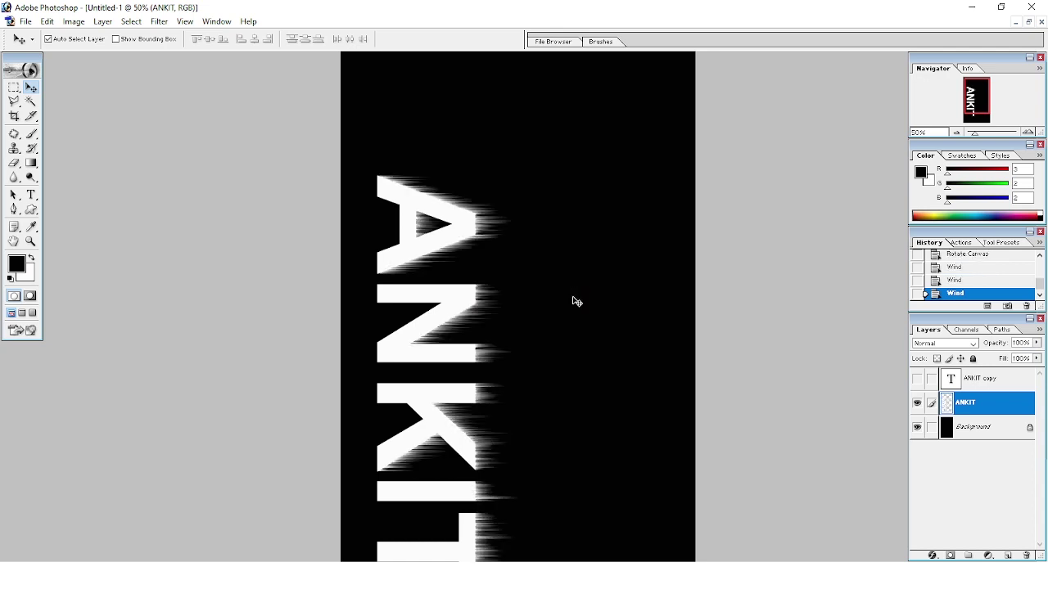
{"action": "key", "text": "ctrl+f"}
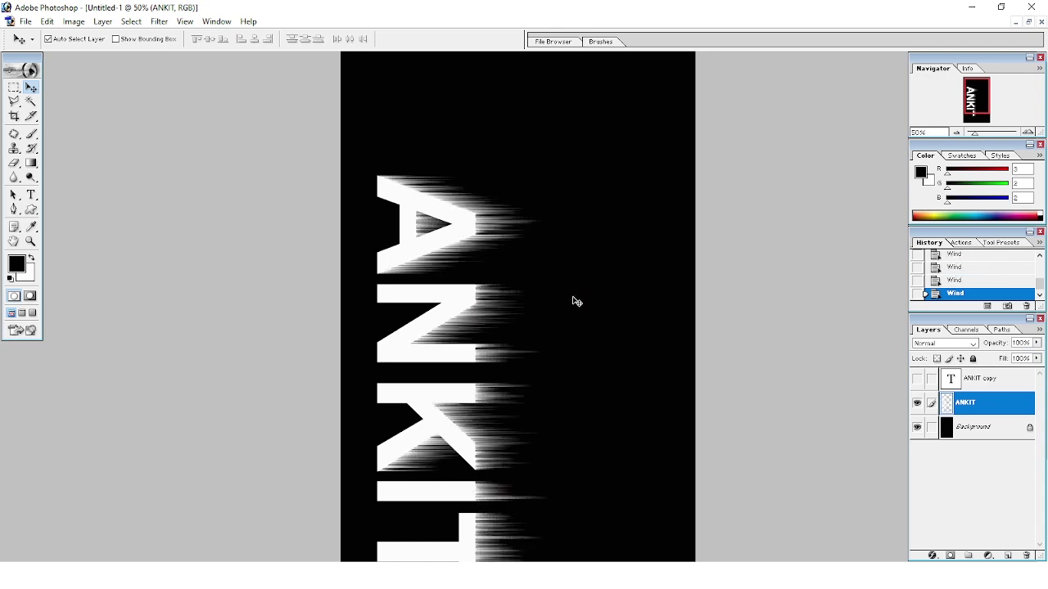
{"action": "key", "text": "ctrl+f"}
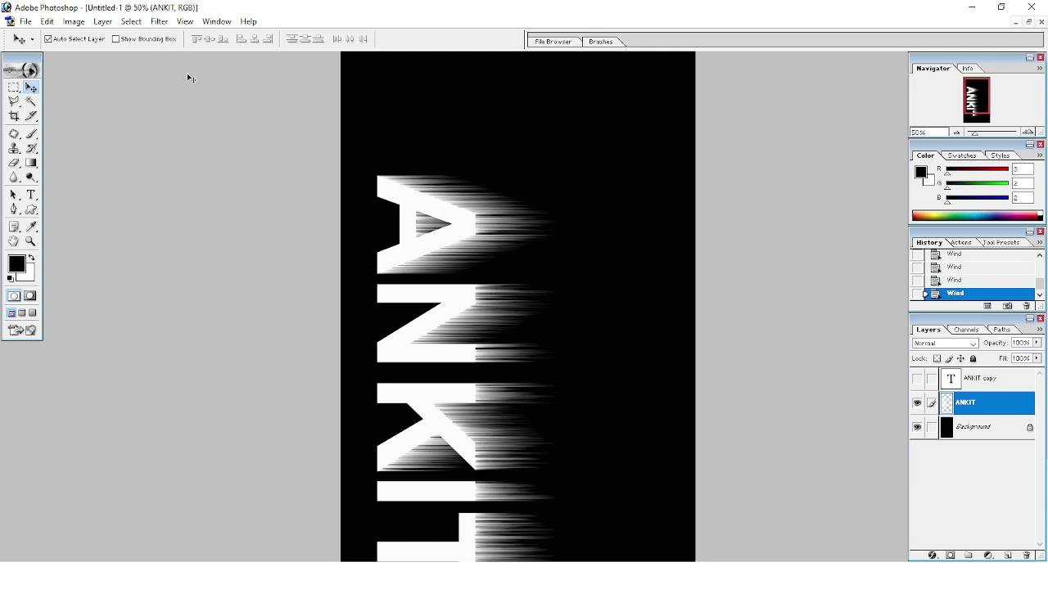
Rotate the canvas 90° CCW so the ANKIT streaks point upward.
{"action": "left_click", "coordinate": [78, 23]}
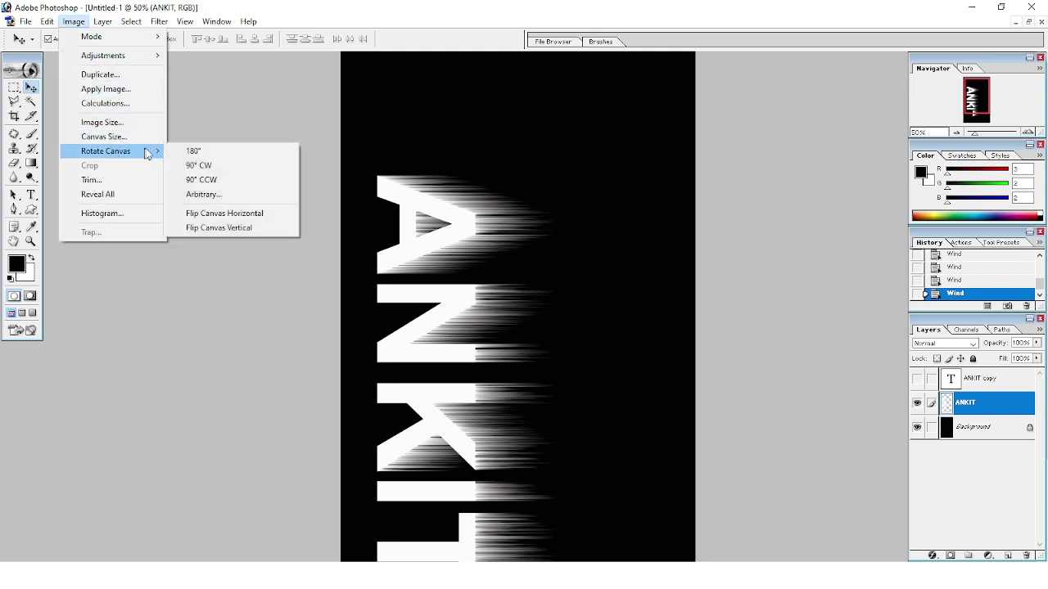
{"action": "mouse_move", "coordinate": [110, 154]}
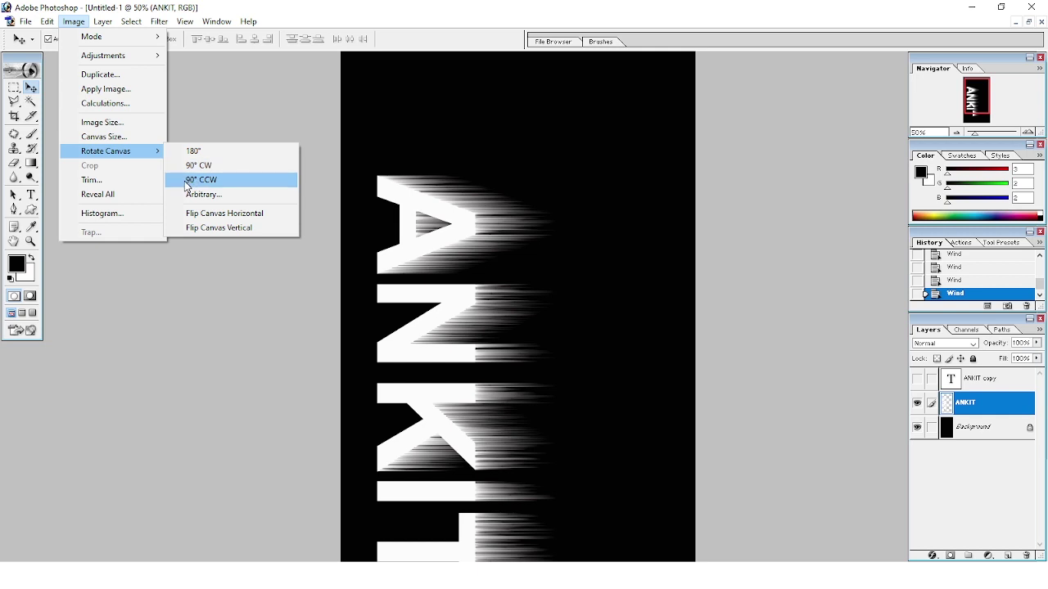
{"action": "left_click", "coordinate": [188, 181]}
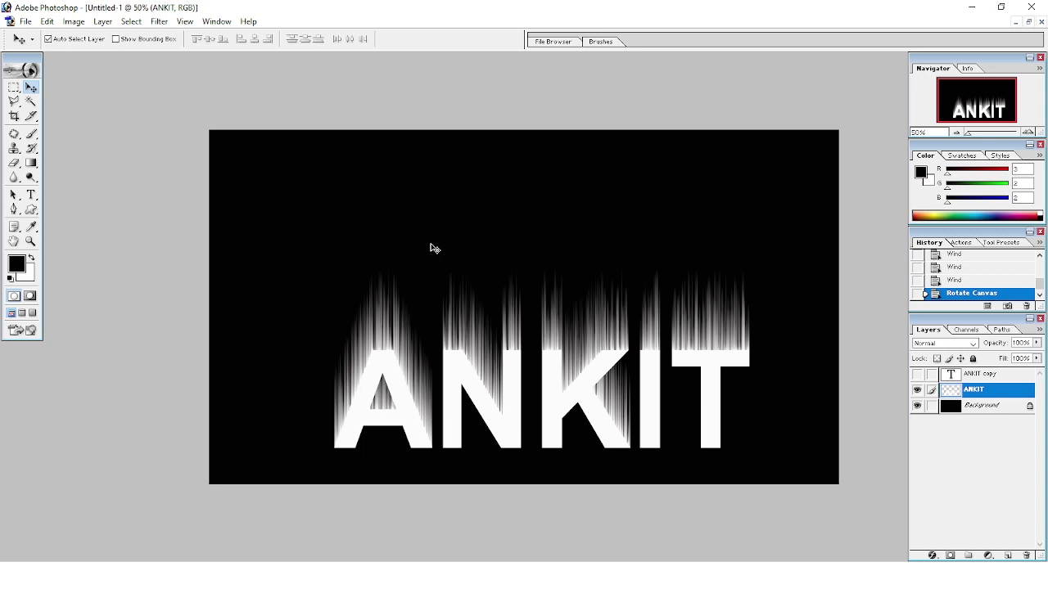
{"action": "left_click", "coordinate": [151, 26]}
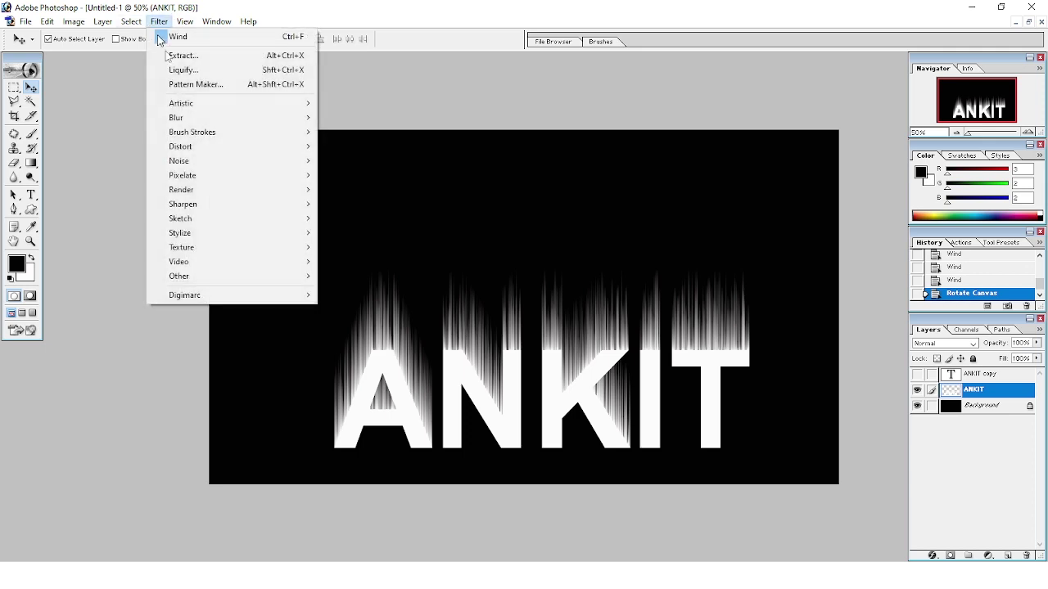
{"action": "mouse_move", "coordinate": [232, 118]}
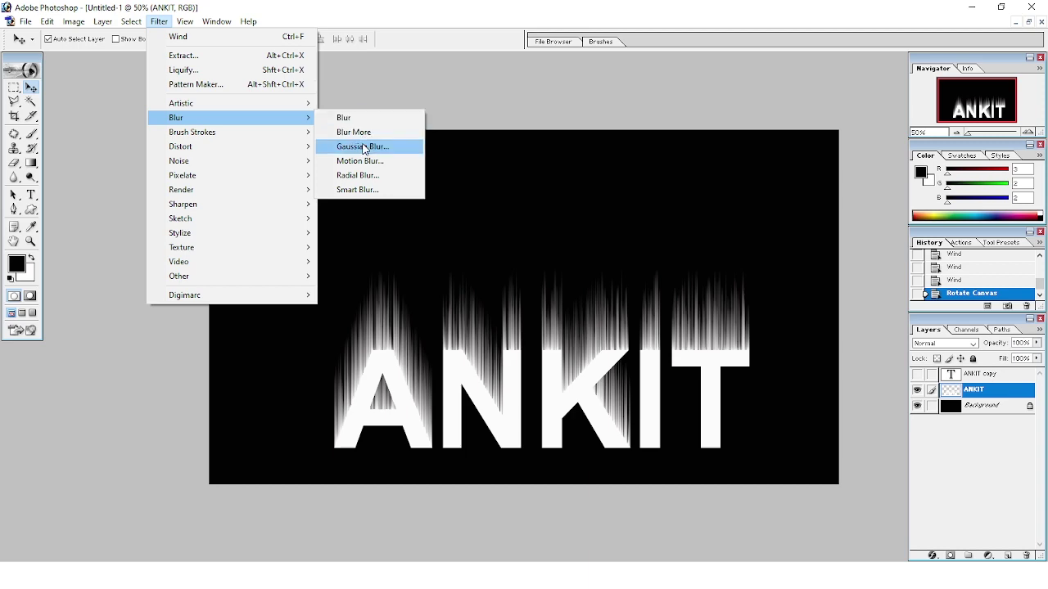
Apply a Gaussian Blur with a 3.2-pixel radius to the ANKIT layer.
{"action": "left_click", "coordinate": [366, 149]}
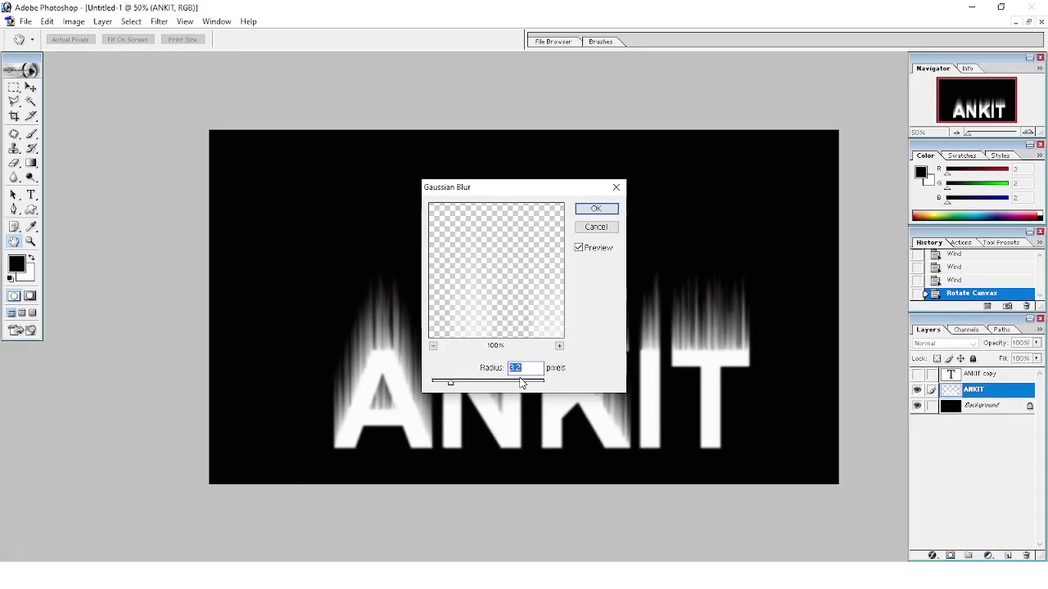
{"action": "left_click", "coordinate": [597, 210]}
{"action": "key", "text": "v"}
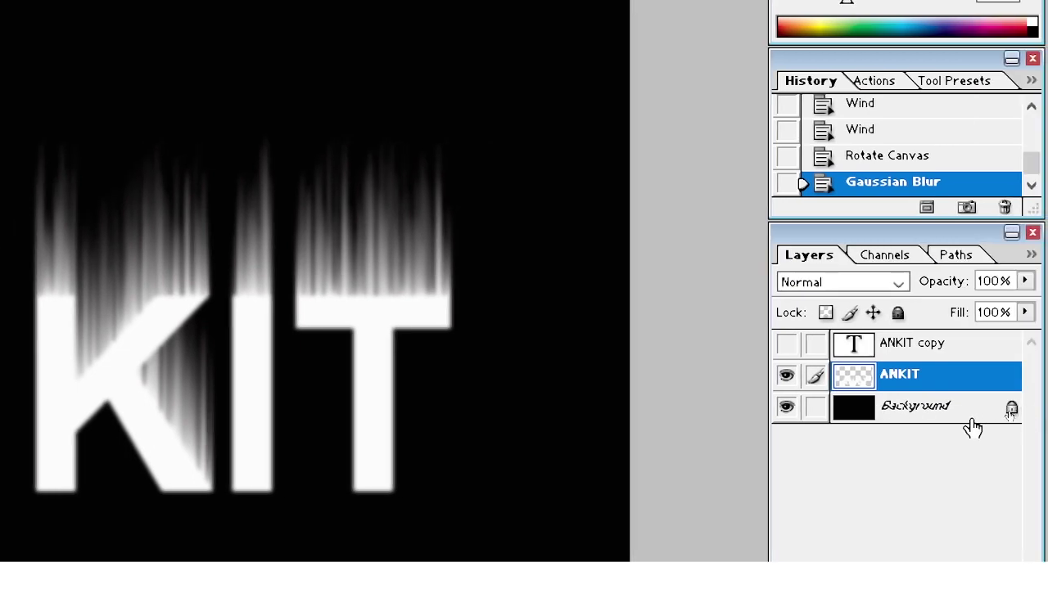
Duplicate the Background layer, link the copy to ANKIT, and Merge Linked.
{"action": "left_click", "coordinate": [946, 413]}
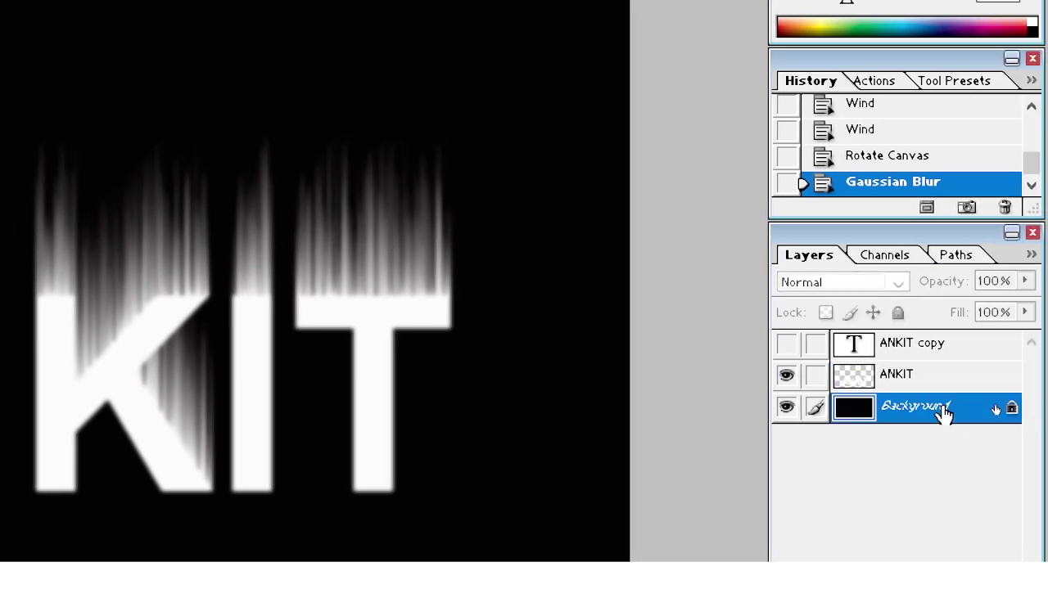
{"action": "key", "text": "ctrl+j"}
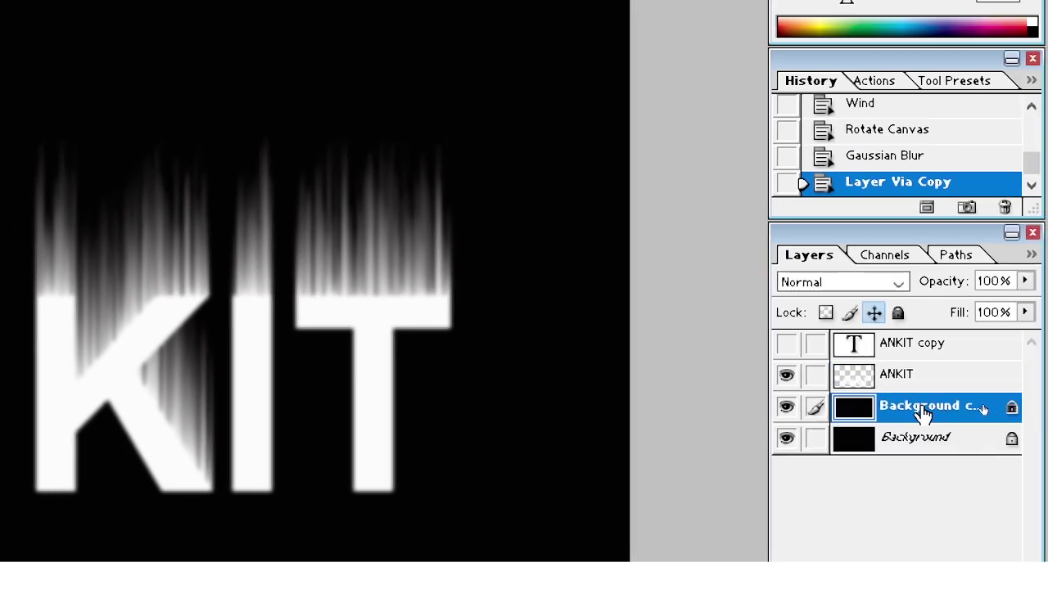
{"action": "left_click", "coordinate": [892, 385]}
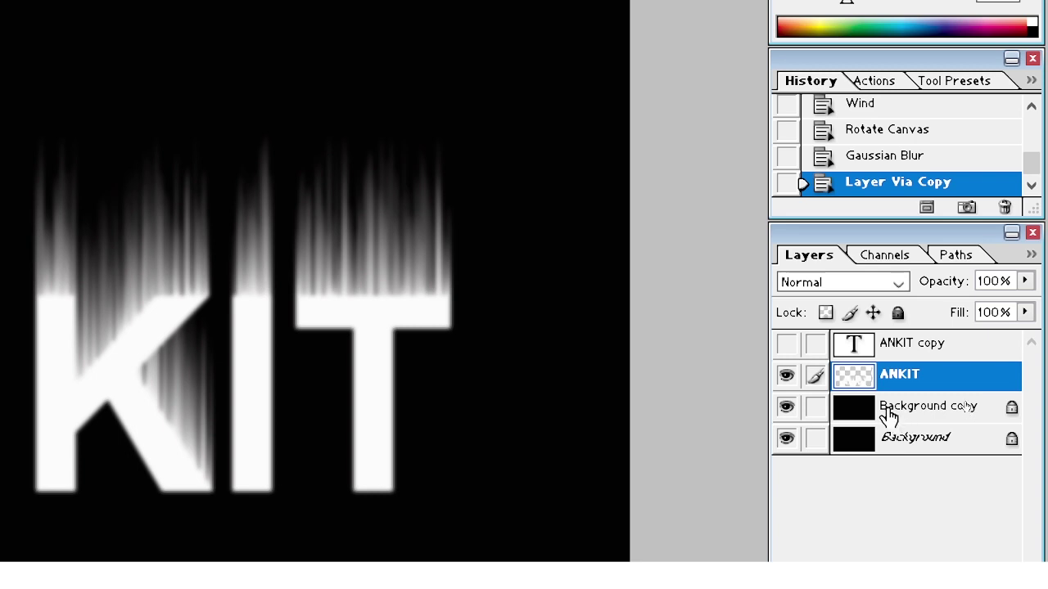
{"action": "left_click_drag", "start_coordinate": [891, 386], "coordinate": [839, 417]}
{"action": "left_click", "coordinate": [815, 406]}
{"action": "key", "text": "ctrl+e"}
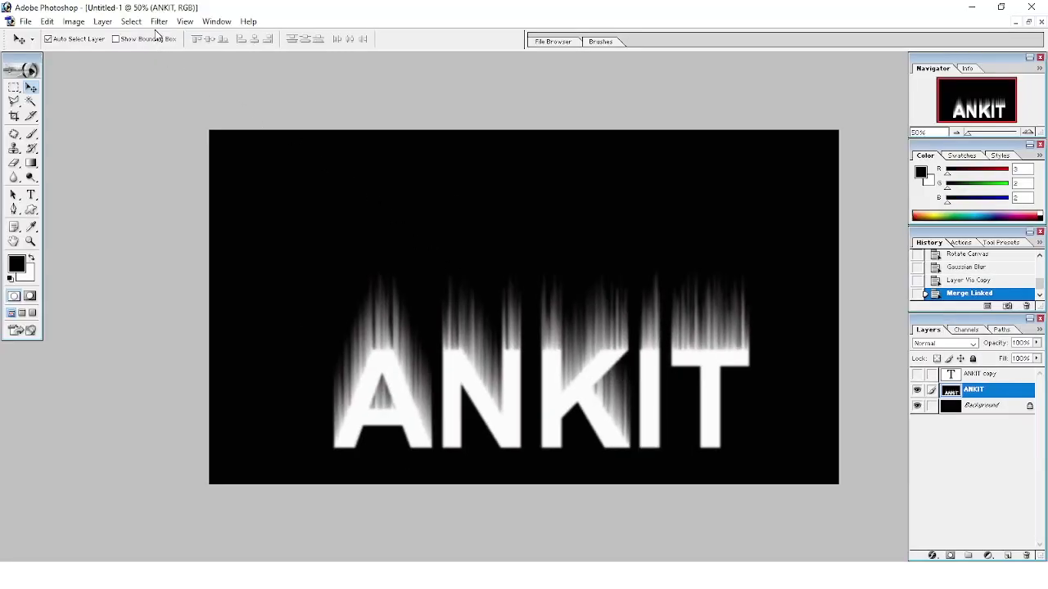
Open Liquify on the merged ANKIT layer and set the warp brush size to 90.
{"action": "left_click", "coordinate": [159, 22]}
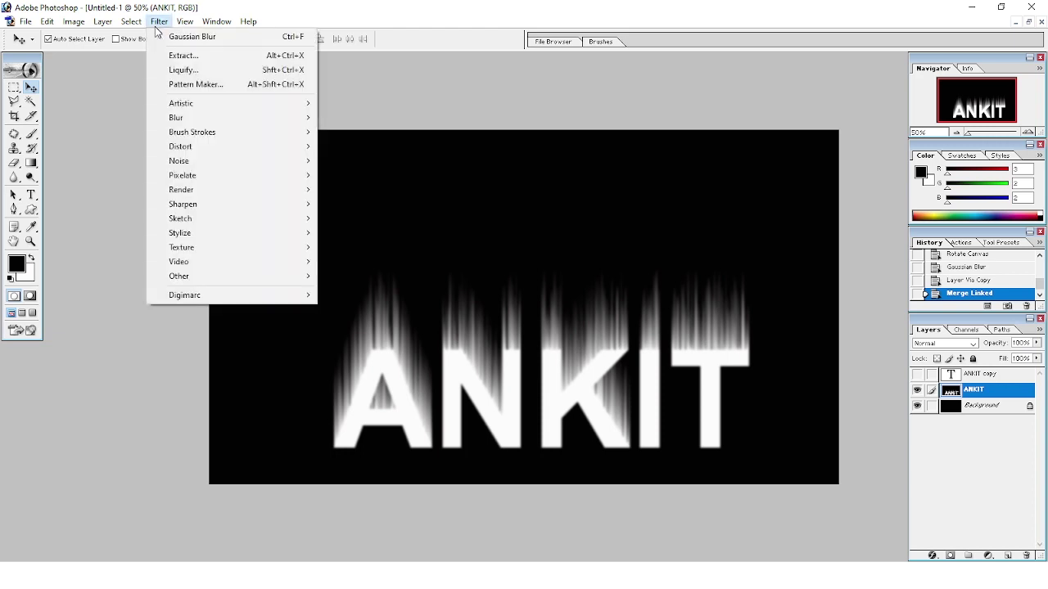
{"action": "left_click", "coordinate": [183, 70]}
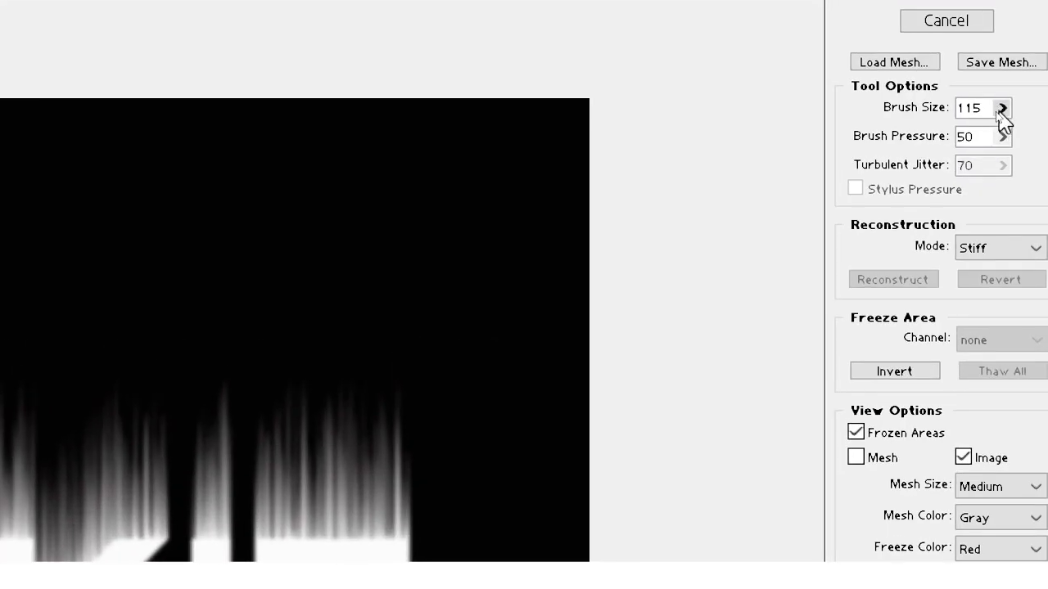
{"action": "left_click_drag", "start_coordinate": [1000, 112], "coordinate": [939, 132]}
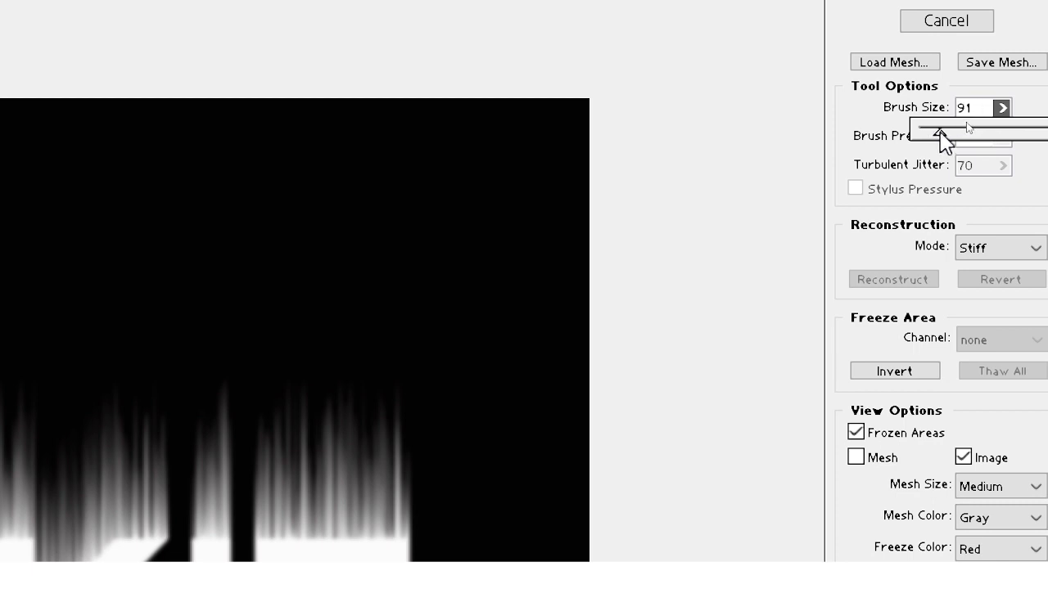
{"action": "left_click", "coordinate": [483, 220]}
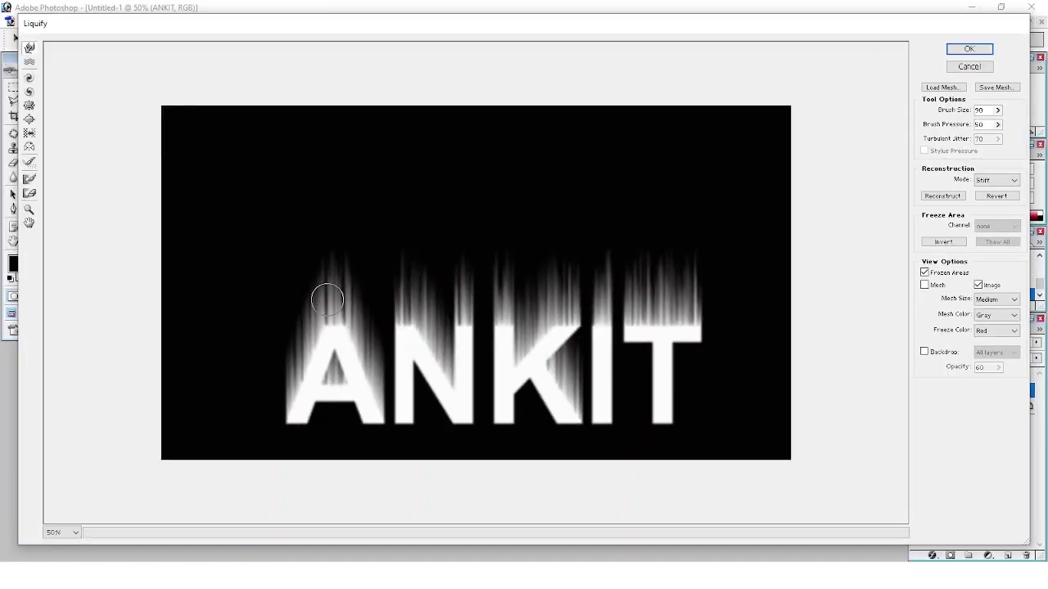
Warp the streaks above the A and N upward into taller flame wisps.
{"action": "left_click_drag", "start_coordinate": [326, 299], "coordinate": [346, 228]}
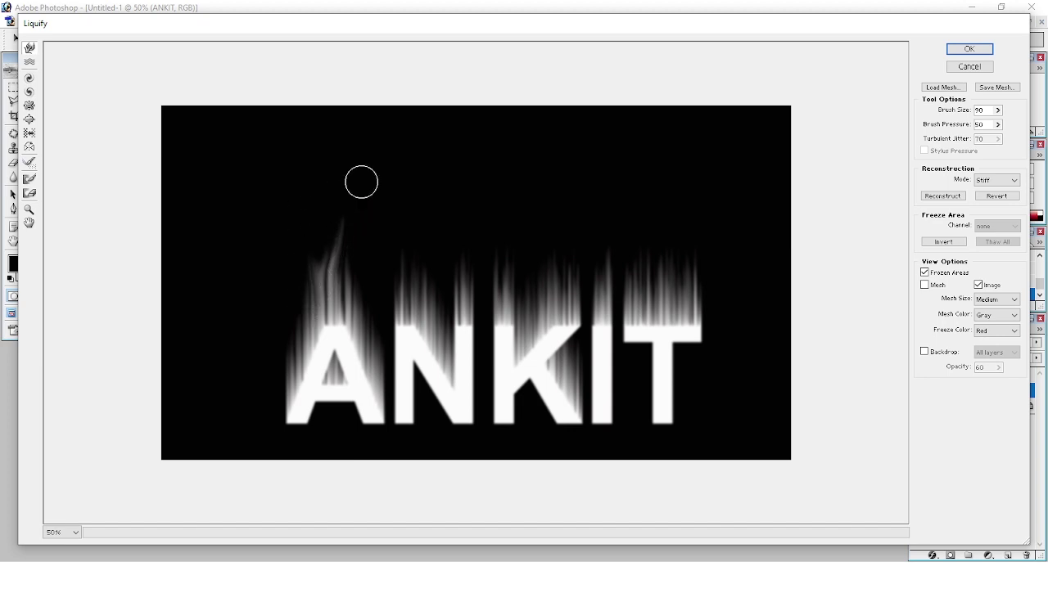
{"action": "left_click_drag", "start_coordinate": [346, 298], "coordinate": [370, 221]}
{"action": "left_click_drag", "start_coordinate": [368, 320], "coordinate": [369, 292]}
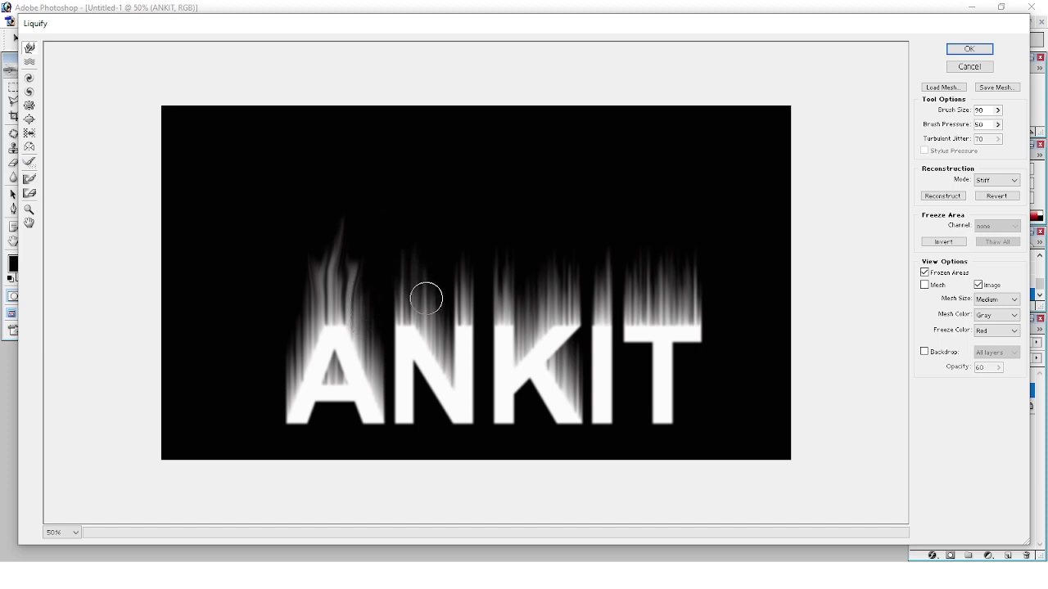
{"action": "left_click_drag", "start_coordinate": [419, 297], "coordinate": [409, 204]}
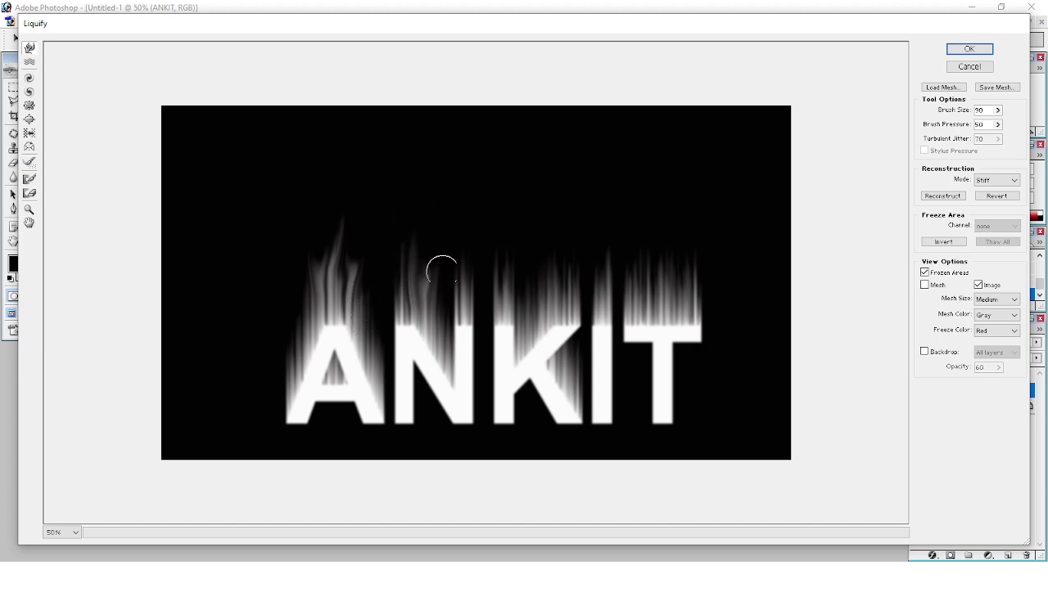
{"action": "mouse_move", "coordinate": [463, 286]}
{"action": "left_mouse_down"}
{"action": "mouse_move", "coordinate": [473, 249]}
{"action": "mouse_move", "coordinate": [498, 231]}
{"action": "left_mouse_up"}
Stretch and curl the flames above the K and I upward.
{"action": "left_click_drag", "start_coordinate": [521, 289], "coordinate": [549, 190]}
{"action": "mouse_move", "coordinate": [549, 279]}
{"action": "left_mouse_down"}
{"action": "mouse_move", "coordinate": [588, 184]}
{"action": "mouse_move", "coordinate": [568, 199]}
{"action": "mouse_move", "coordinate": [584, 222]}
{"action": "left_mouse_up"}
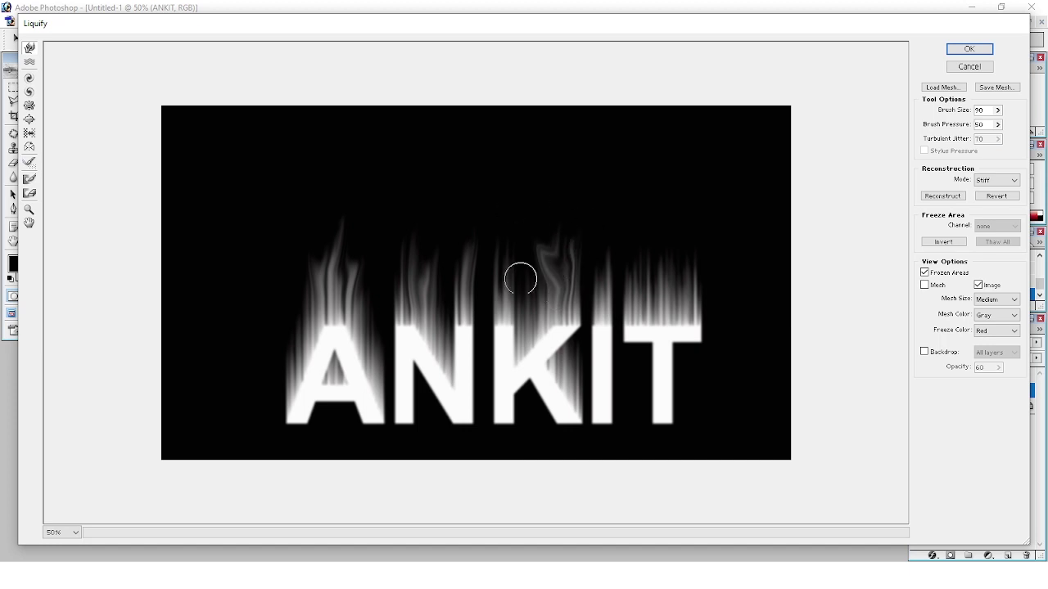
{"action": "left_click_drag", "start_coordinate": [511, 286], "coordinate": [577, 184]}
{"action": "left_click_drag", "start_coordinate": [610, 287], "coordinate": [615, 213]}
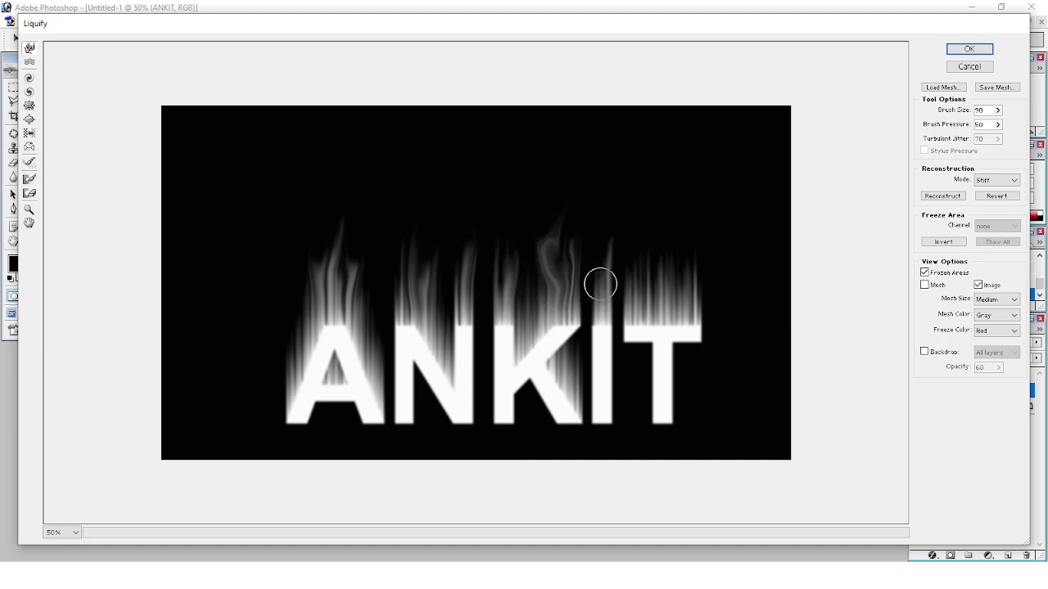
{"action": "left_click_drag", "start_coordinate": [598, 283], "coordinate": [605, 188]}
Lift the T's flames, roughen the letter edges, push up the A's left edge, and apply Liquify.
{"action": "left_click_drag", "start_coordinate": [646, 284], "coordinate": [679, 206]}
{"action": "mouse_move", "coordinate": [685, 285]}
{"action": "left_mouse_down"}
{"action": "mouse_move", "coordinate": [713, 182]}
{"action": "mouse_move", "coordinate": [660, 222]}
{"action": "left_mouse_up"}
{"action": "mouse_move", "coordinate": [642, 274]}
{"action": "left_mouse_down"}
{"action": "mouse_move", "coordinate": [629, 251]}
{"action": "mouse_move", "coordinate": [689, 242]}
{"action": "left_mouse_up"}
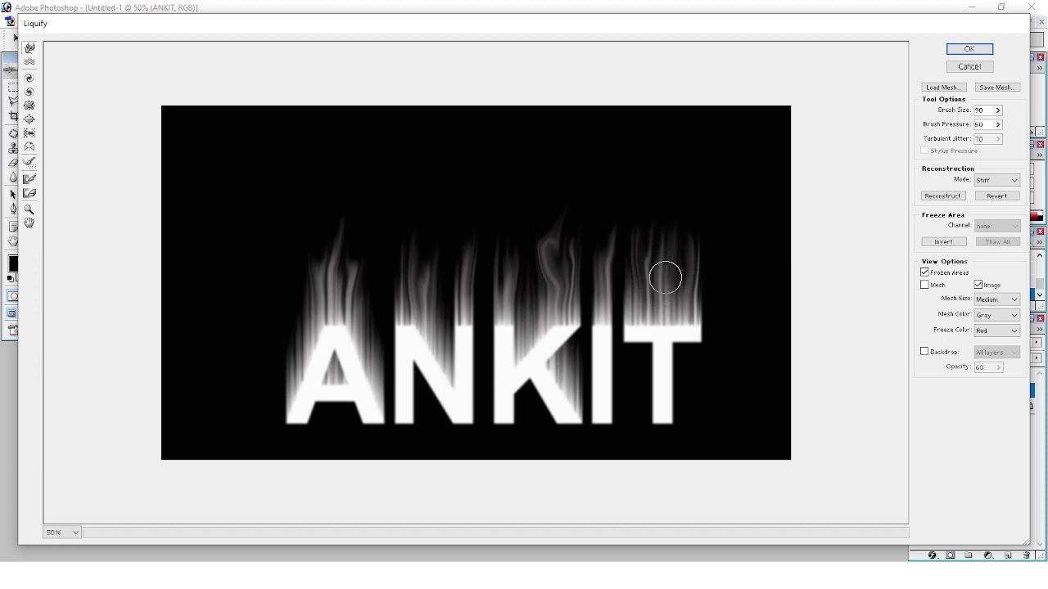
{"action": "left_click_drag", "start_coordinate": [663, 276], "coordinate": [683, 189]}
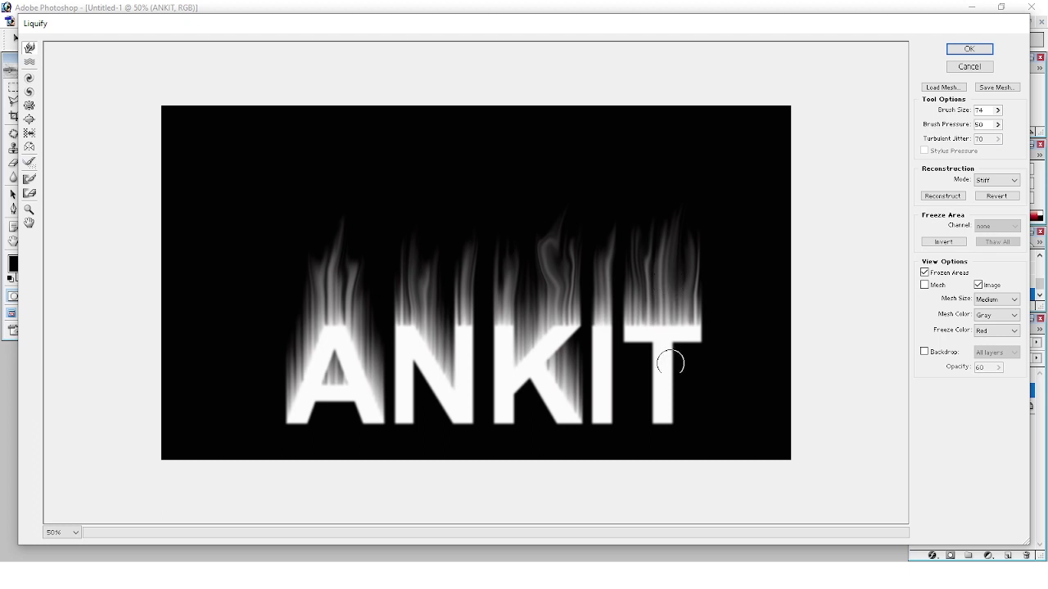
{"action": "left_click_drag", "start_coordinate": [671, 379], "coordinate": [683, 358]}
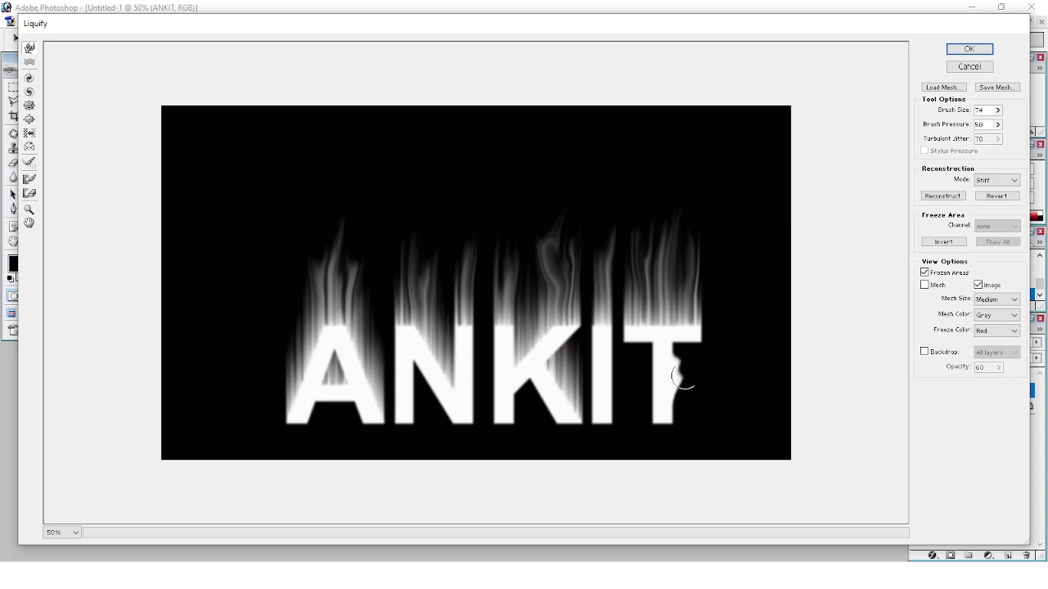
{"action": "left_click_drag", "start_coordinate": [614, 392], "coordinate": [571, 372]}
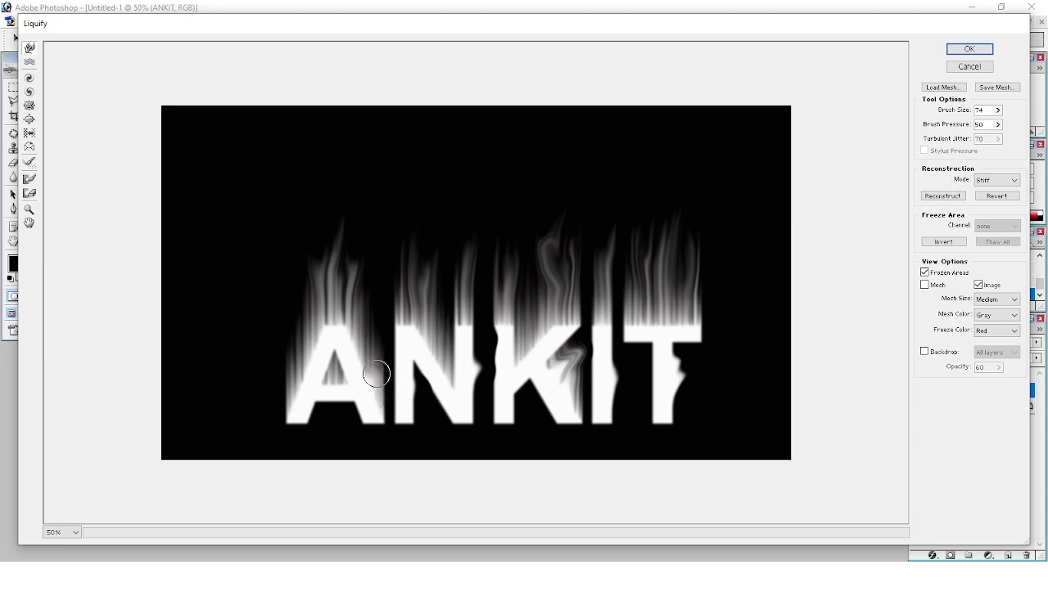
{"action": "left_click_drag", "start_coordinate": [290, 344], "coordinate": [279, 208]}
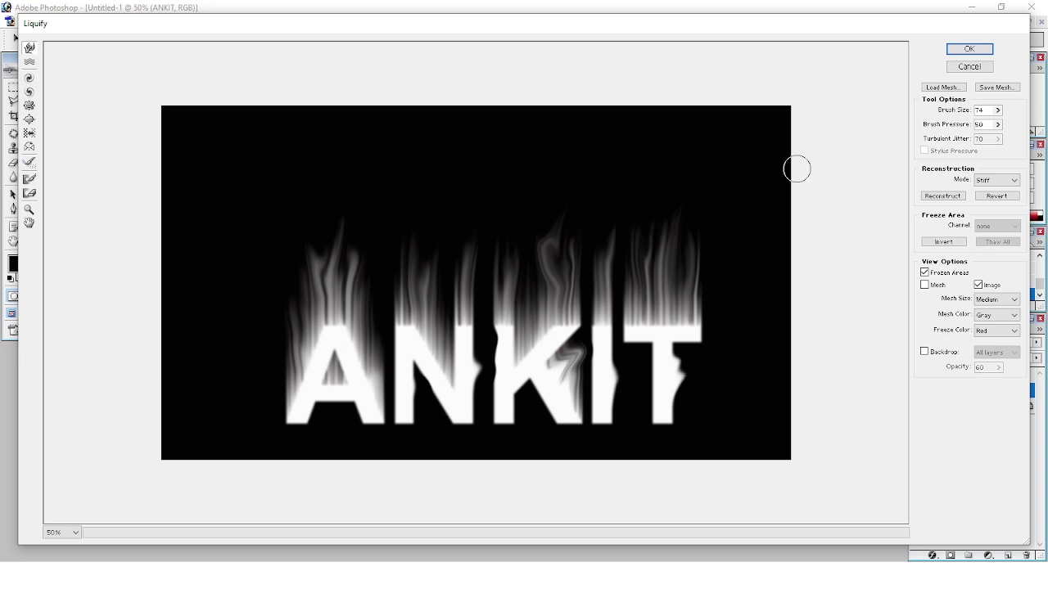
{"action": "left_click", "coordinate": [954, 47]}
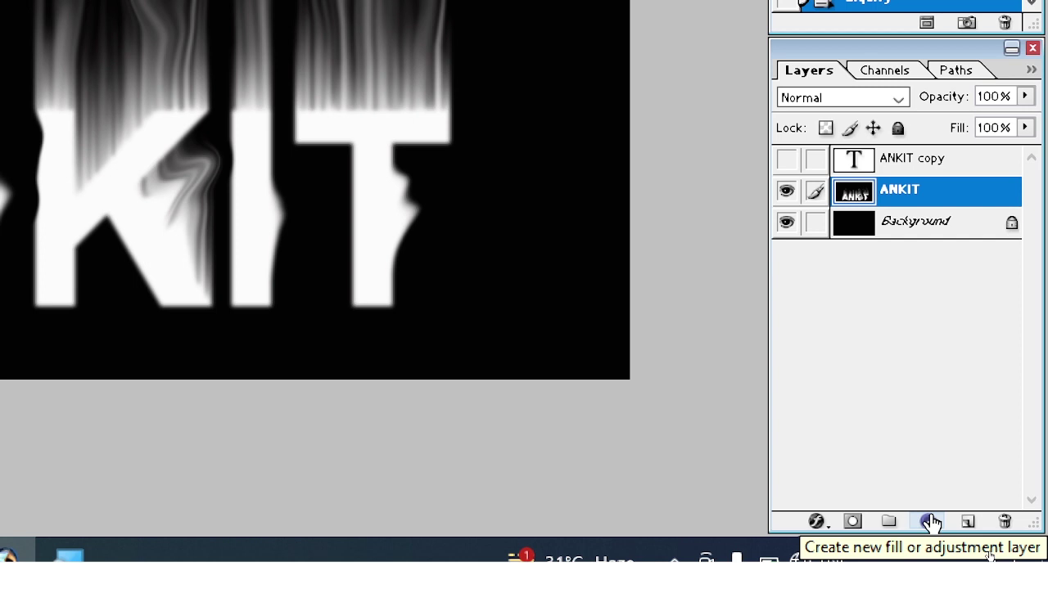
Open the Create new fill or adjustment layer menu in the Layers panel.
{"action": "left_click", "coordinate": [930, 523]}
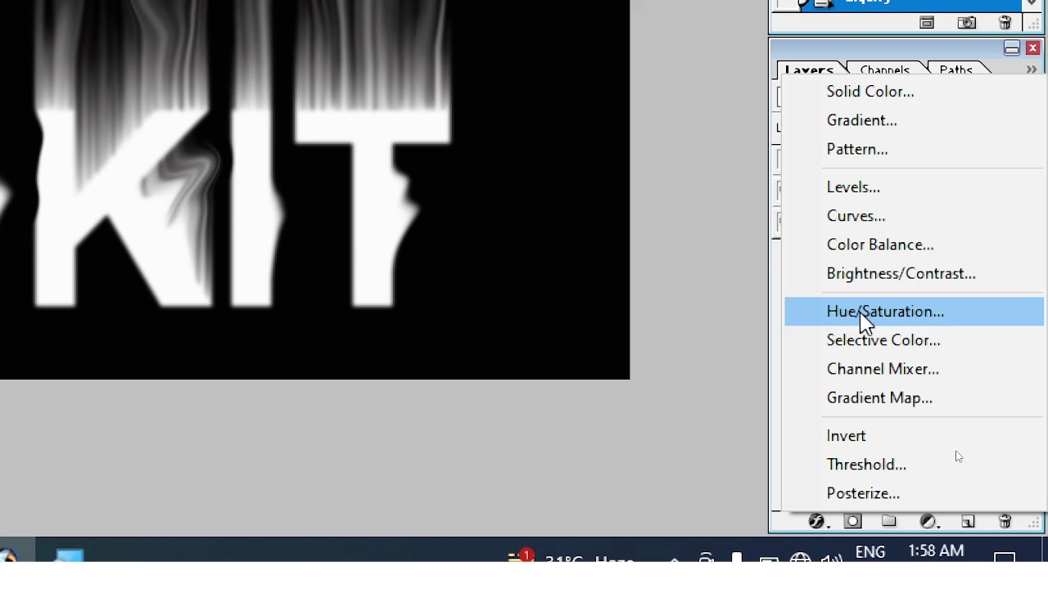
Add a Colorize Hue/Saturation layer with Hue 40 and Saturation 100, tinting the flames orange.
{"action": "left_click", "coordinate": [906, 321]}
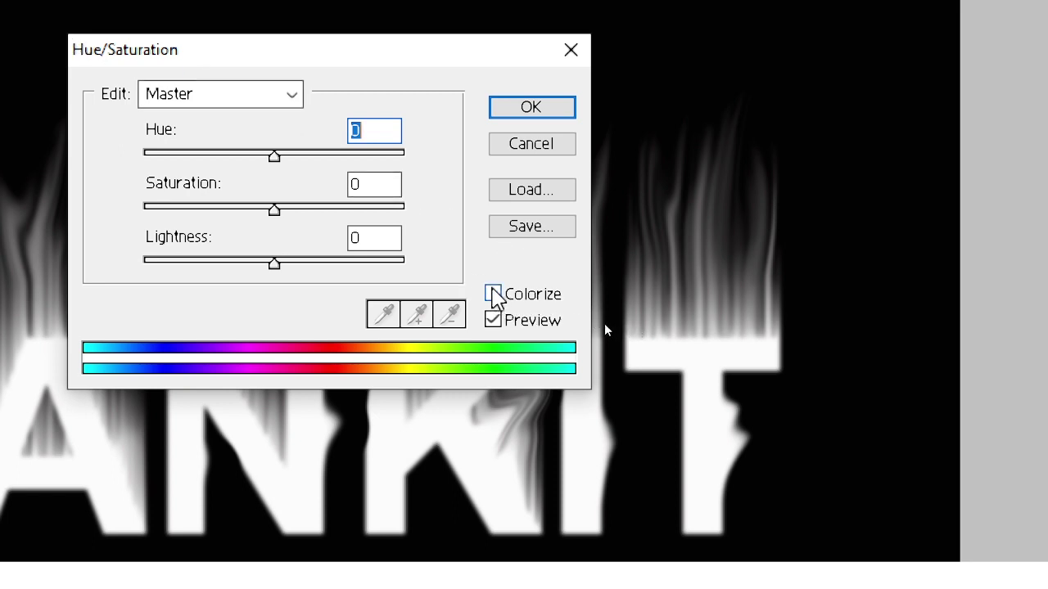
{"action": "left_click", "coordinate": [498, 295]}
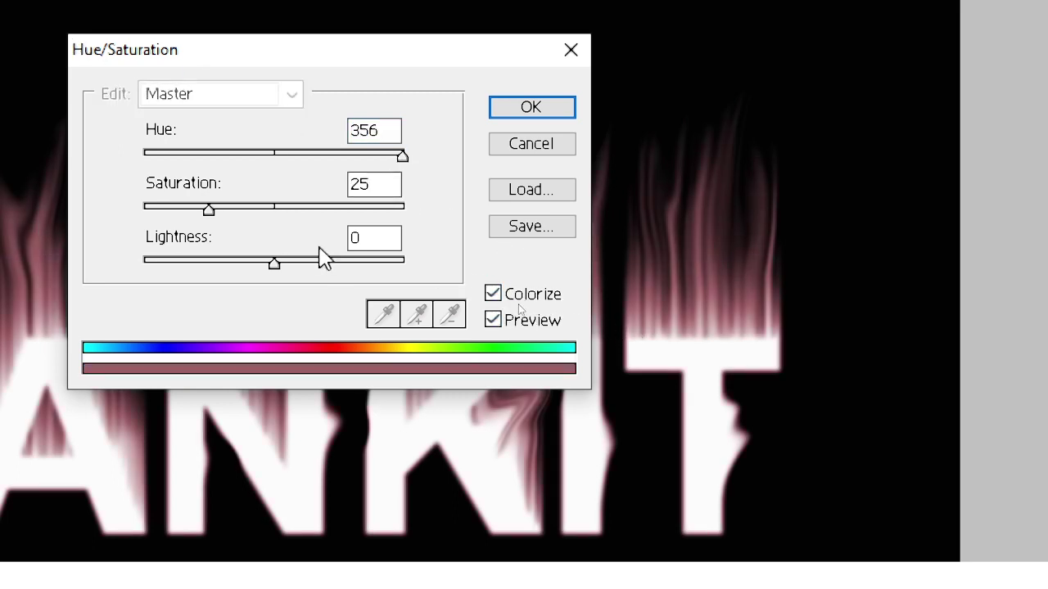
{"action": "left_click_drag", "start_coordinate": [374, 134], "coordinate": [241, 126]}
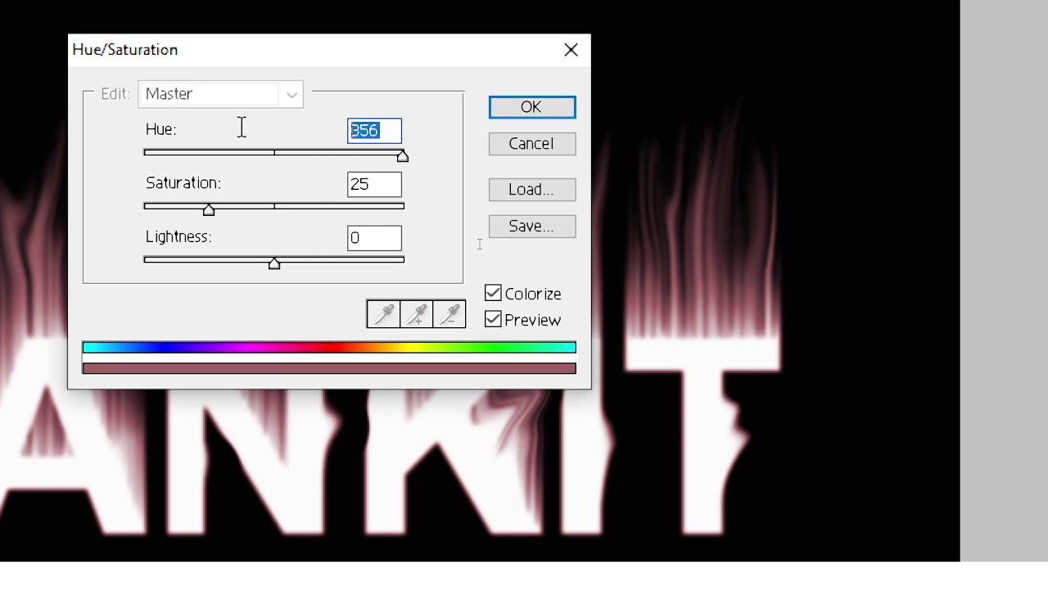
{"action": "type", "text": "40"}
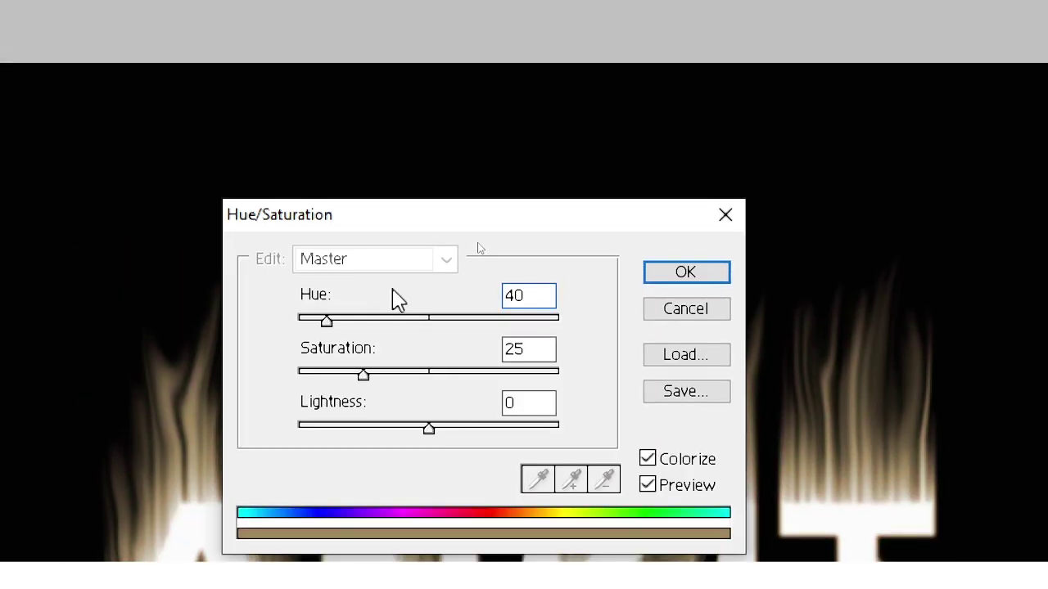
{"action": "left_click_drag", "start_coordinate": [536, 344], "coordinate": [494, 352]}
{"action": "type", "text": "100"}
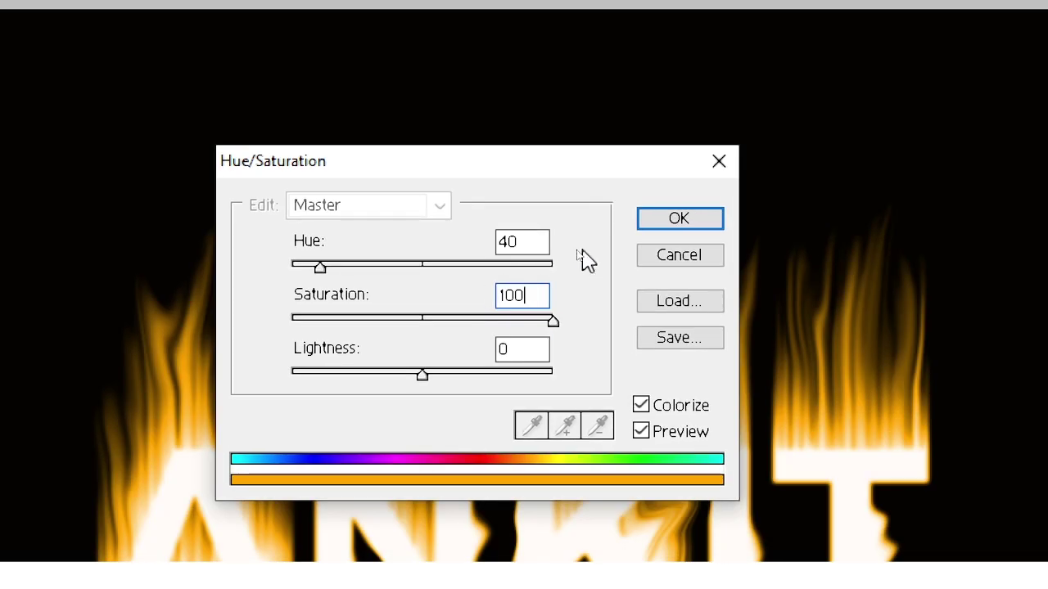
{"action": "left_click", "coordinate": [655, 221]}
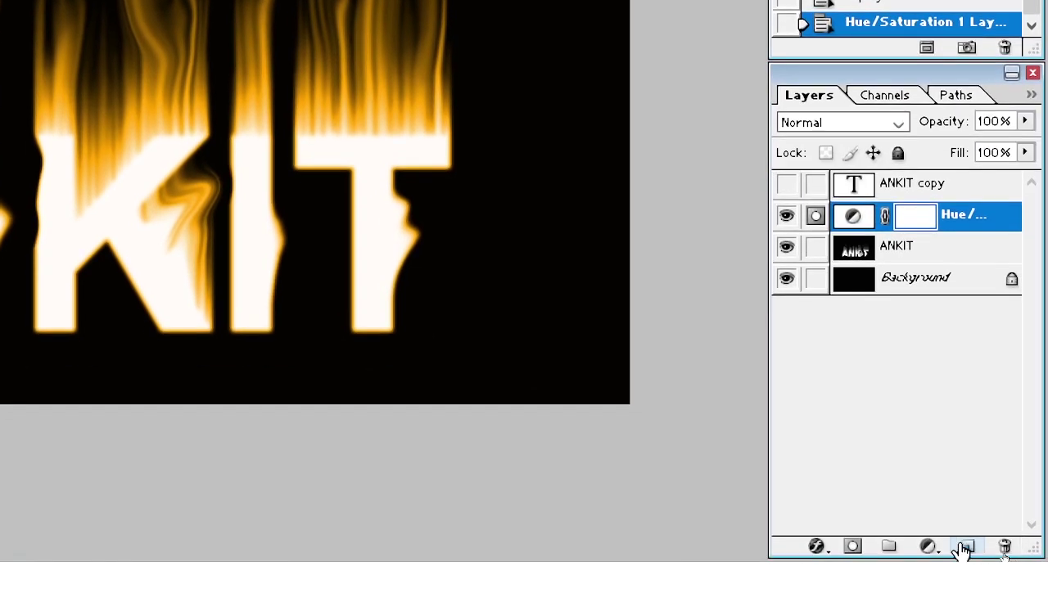
Add a second Hue/Saturation adjustment layer with Hue -25 to push the flames toward red.
{"action": "left_click", "coordinate": [930, 547]}
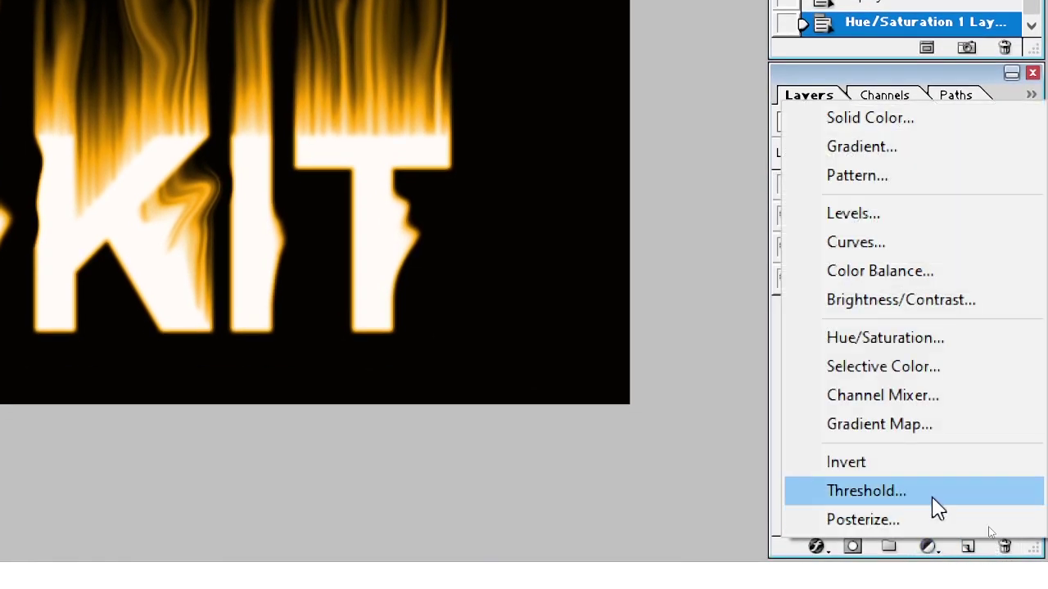
{"action": "left_click", "coordinate": [883, 340]}
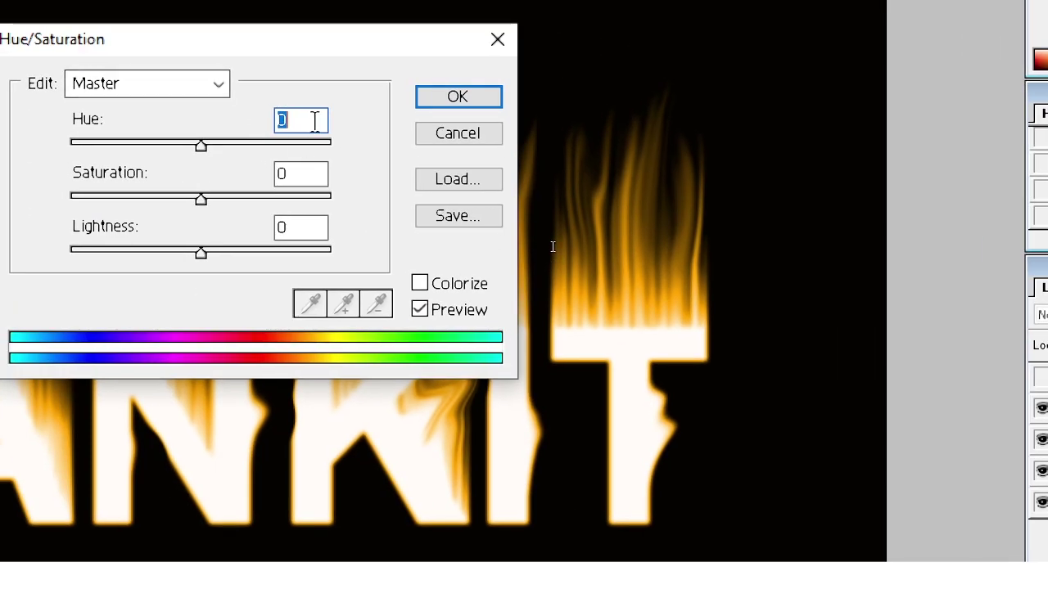
{"action": "type", "text": "-25"}
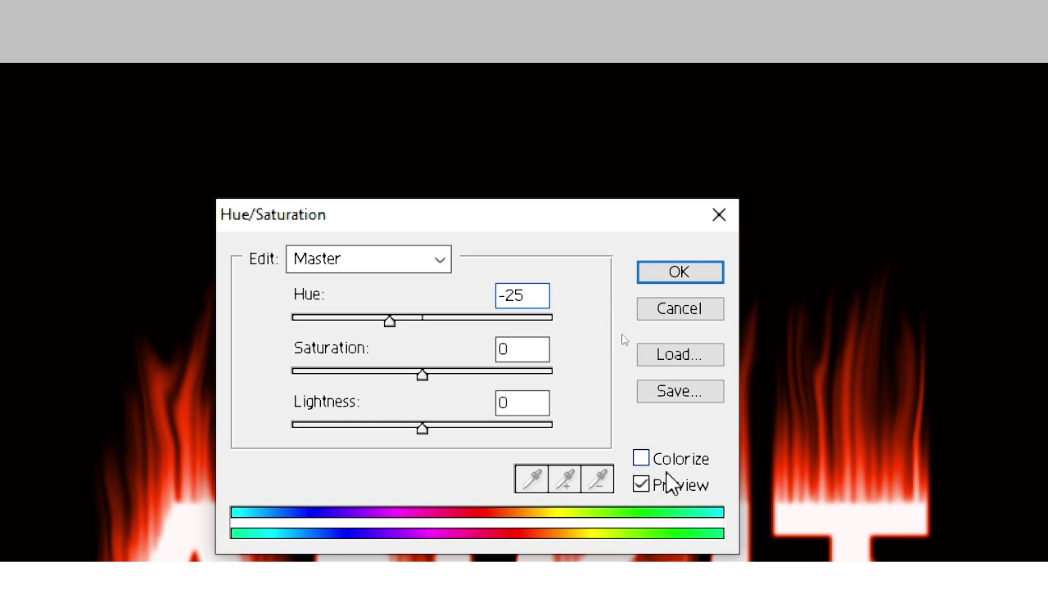
{"action": "left_click", "coordinate": [680, 274]}
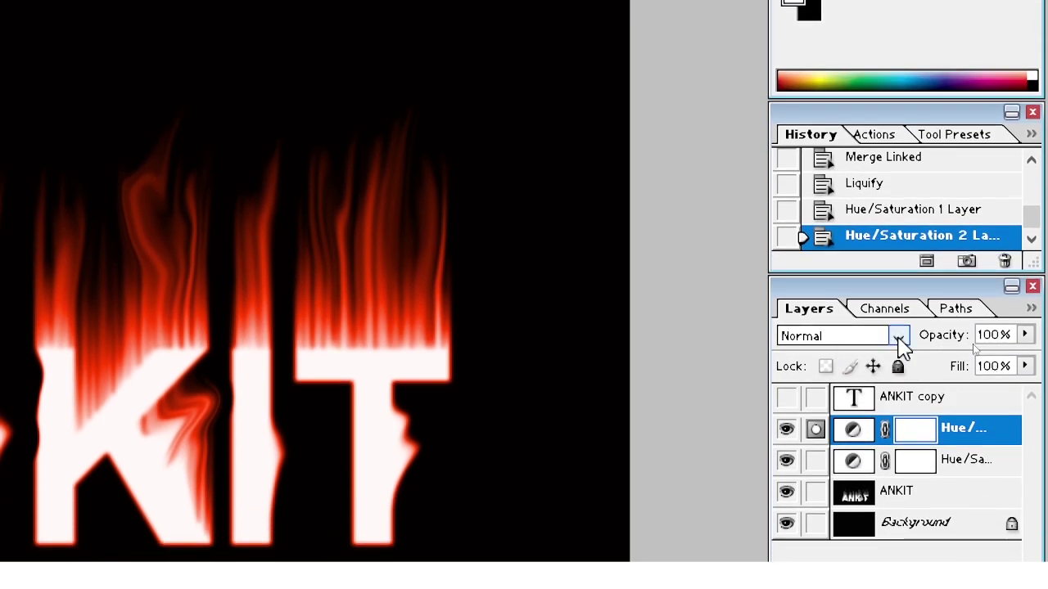
Set Hue/Saturation 2 to Overlay blend mode and make the ANKIT copy layer visible.
{"action": "left_click", "coordinate": [899, 339]}
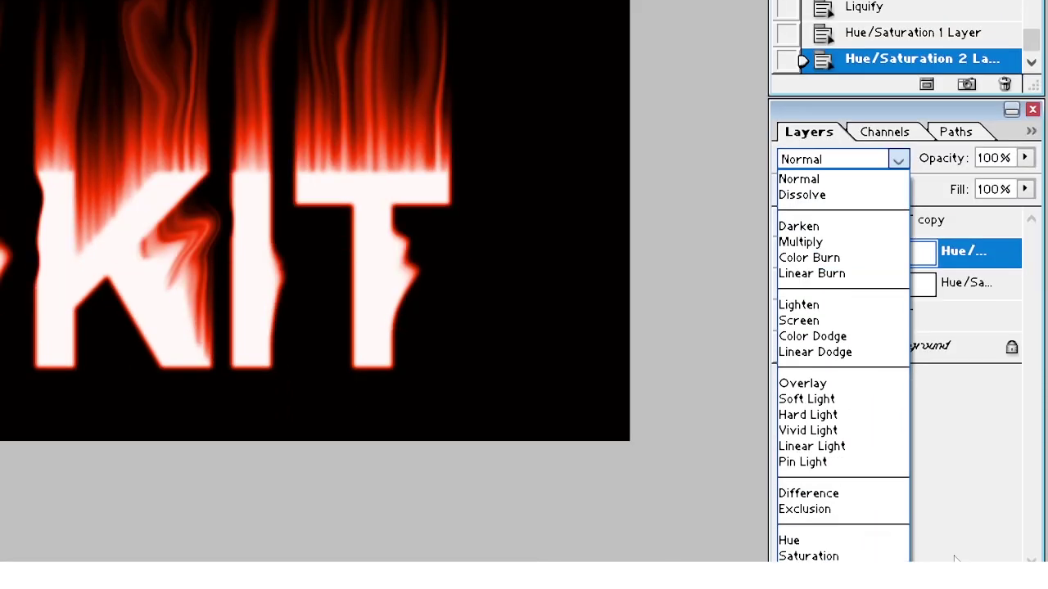
{"action": "left_click", "coordinate": [838, 385]}
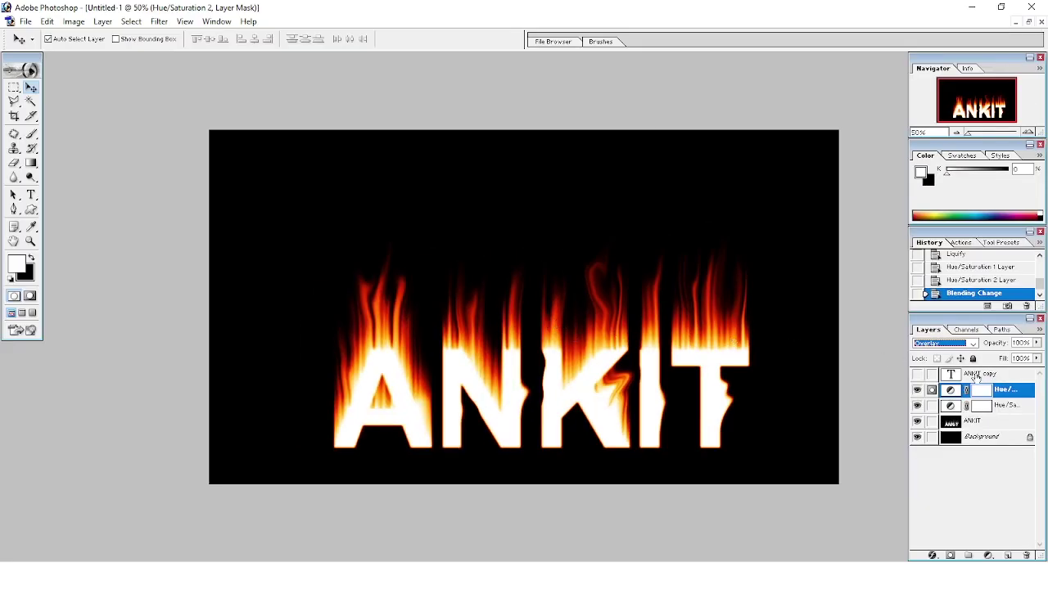
{"action": "left_click", "coordinate": [977, 378]}
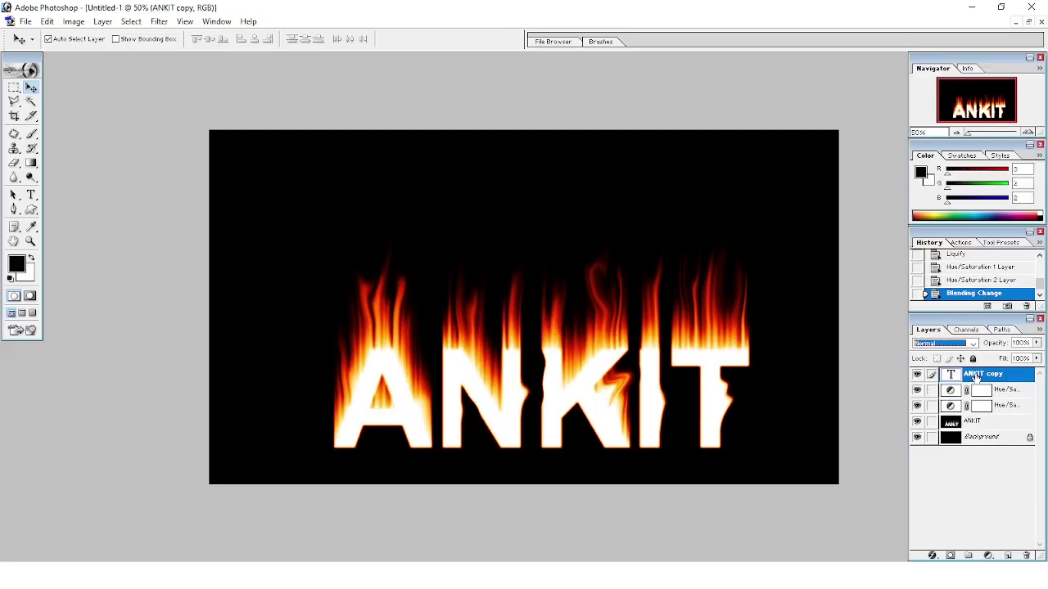
Add a Gradient Overlay layer style to the visible ANKIT copy text layer.
{"action": "left_click", "coordinate": [921, 377]}
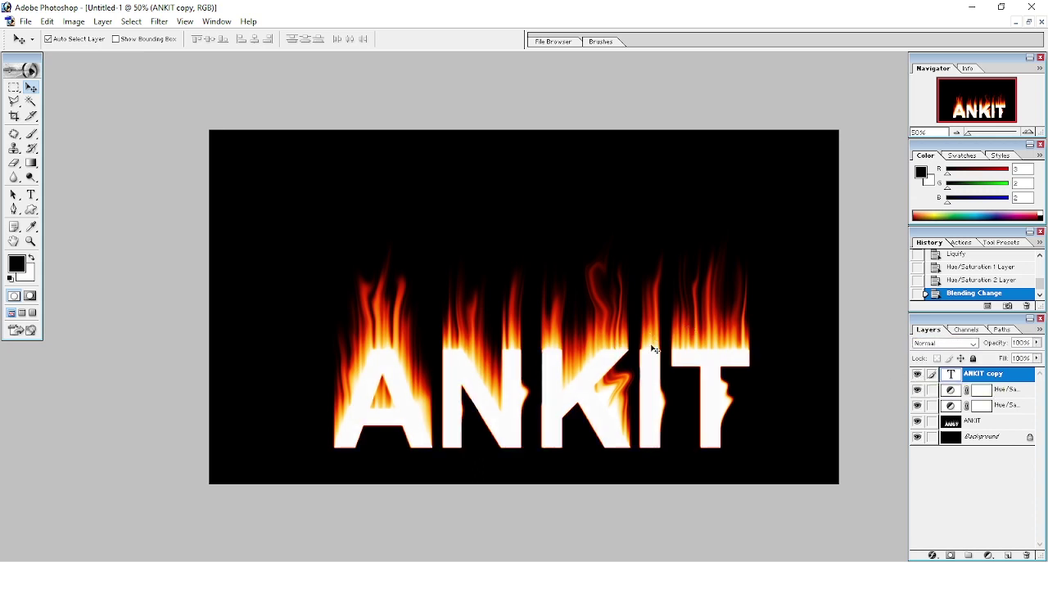
{"action": "left_click", "coordinate": [934, 559]}
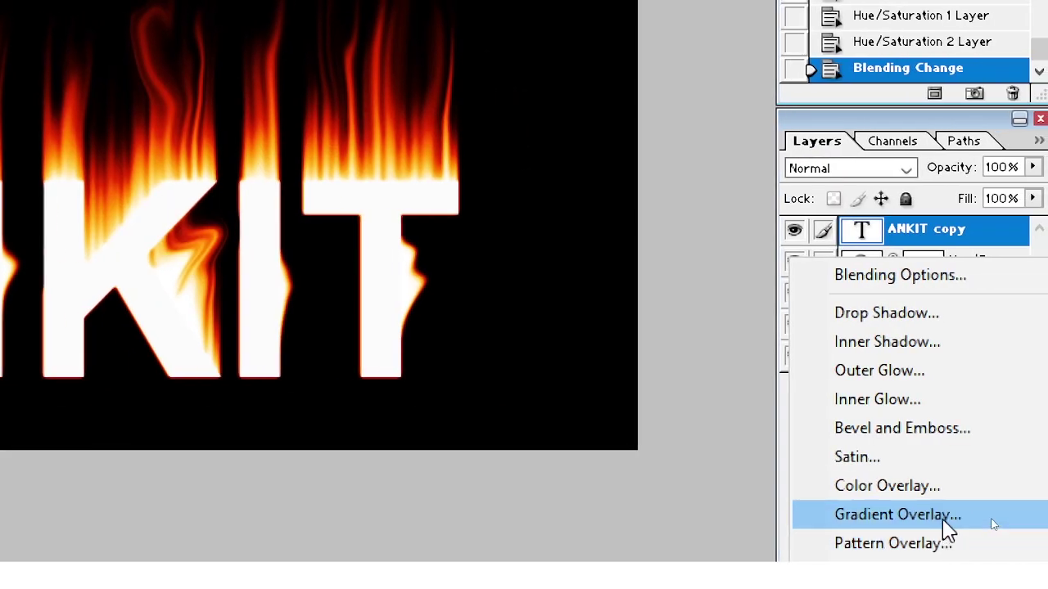
{"action": "left_click", "coordinate": [943, 517]}
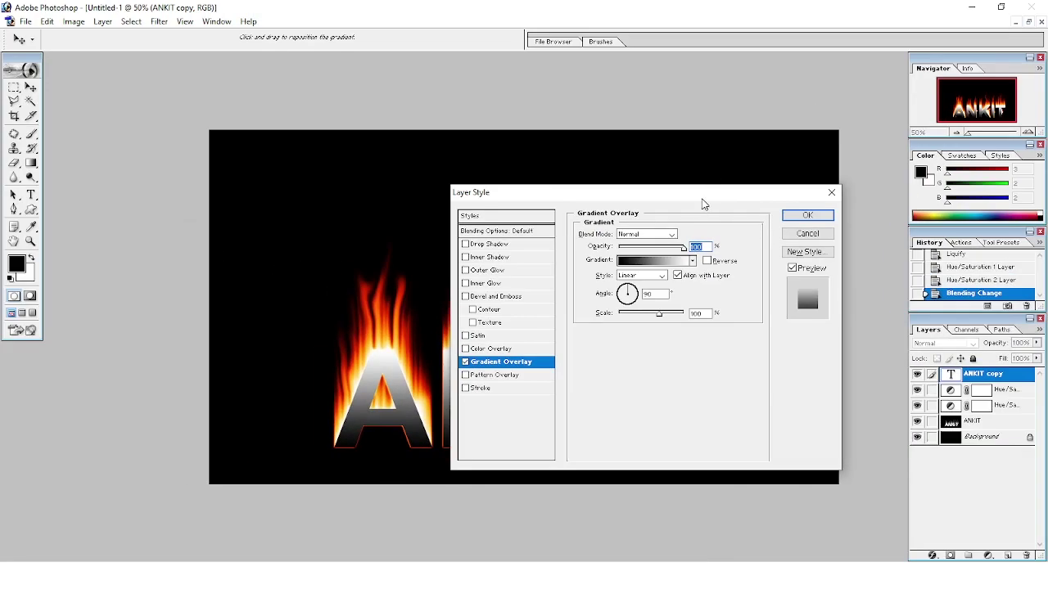
Change the Gradient Overlay's white stop to red for a black-to-red letter fill.
{"action": "mouse_move", "coordinate": [704, 197]}
{"action": "left_mouse_down"}
{"action": "mouse_move", "coordinate": [412, 126]}
{"action": "mouse_move", "coordinate": [312, 59]}
{"action": "left_mouse_up"}
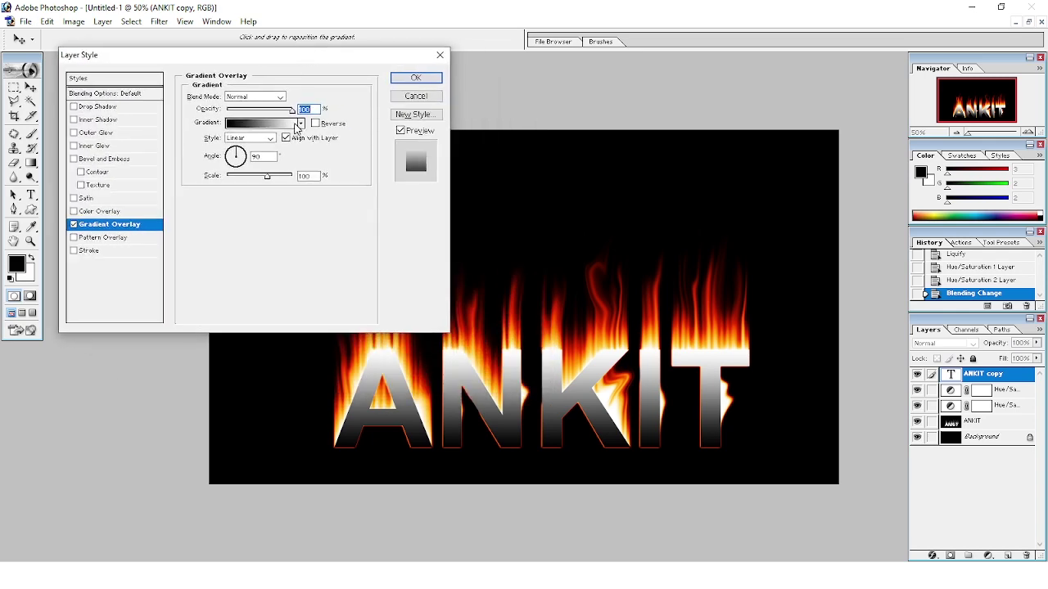
{"action": "left_click", "coordinate": [296, 126]}
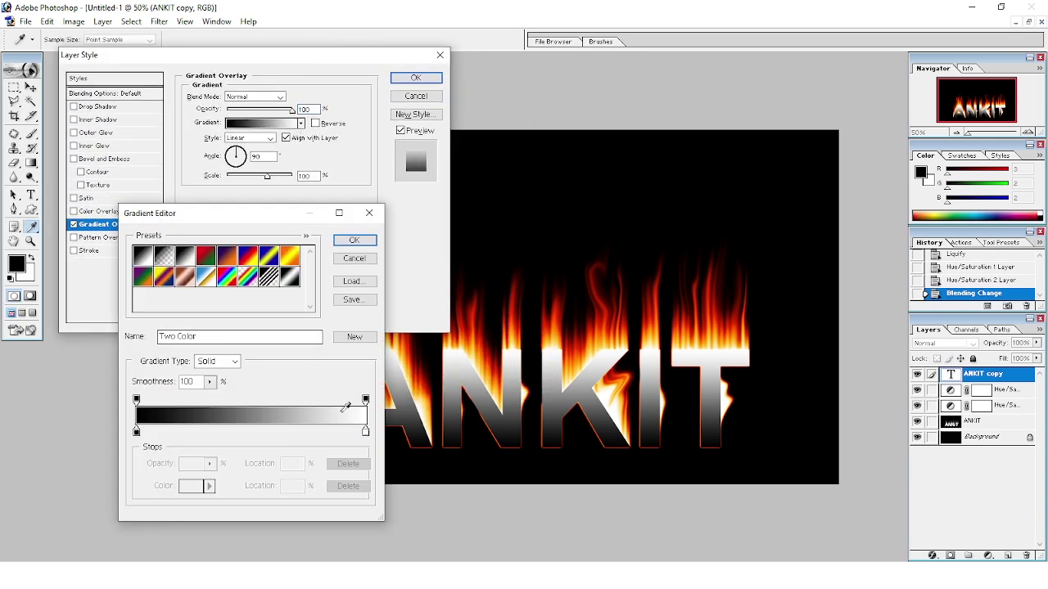
{"action": "left_click", "coordinate": [367, 437]}
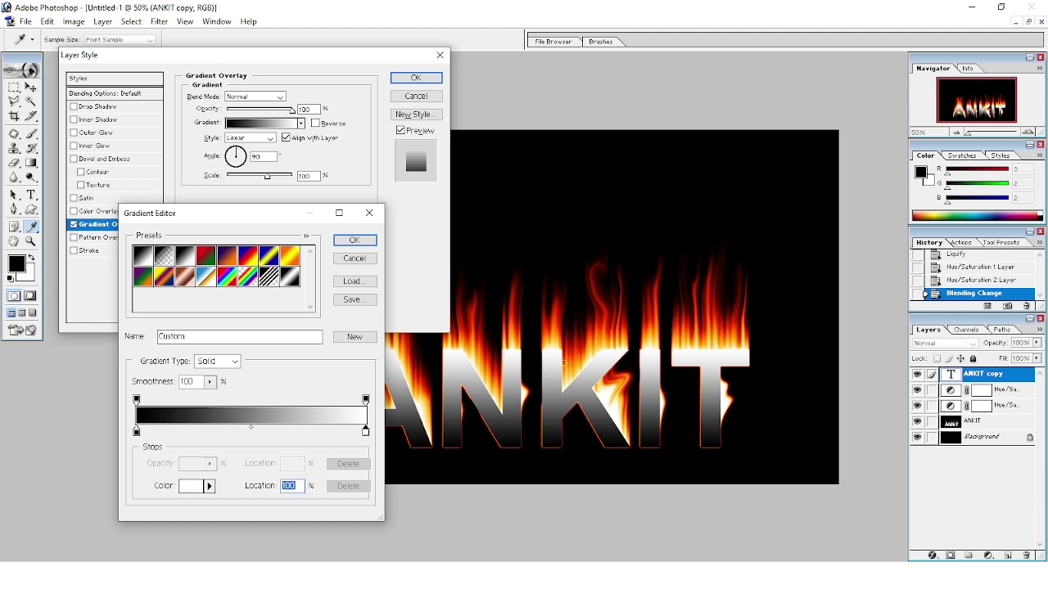
{"action": "left_click", "coordinate": [654, 303]}
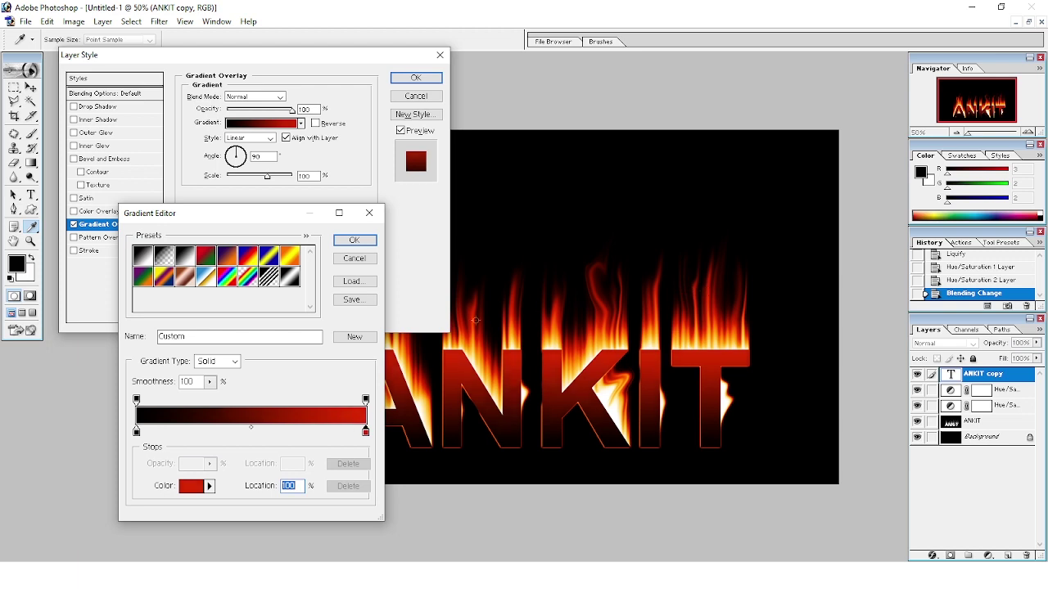
{"action": "left_click", "coordinate": [370, 241]}
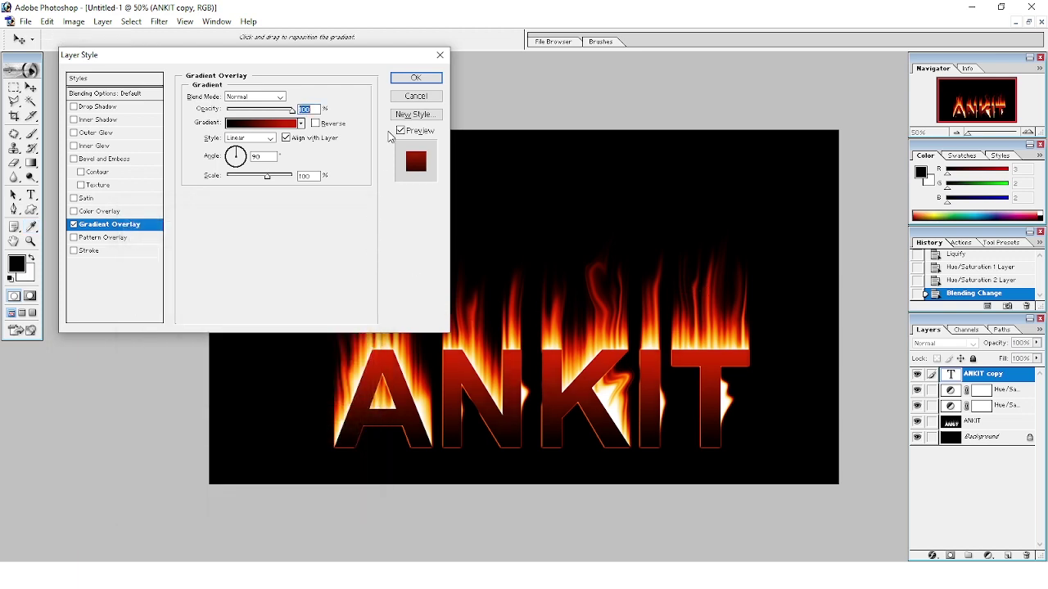